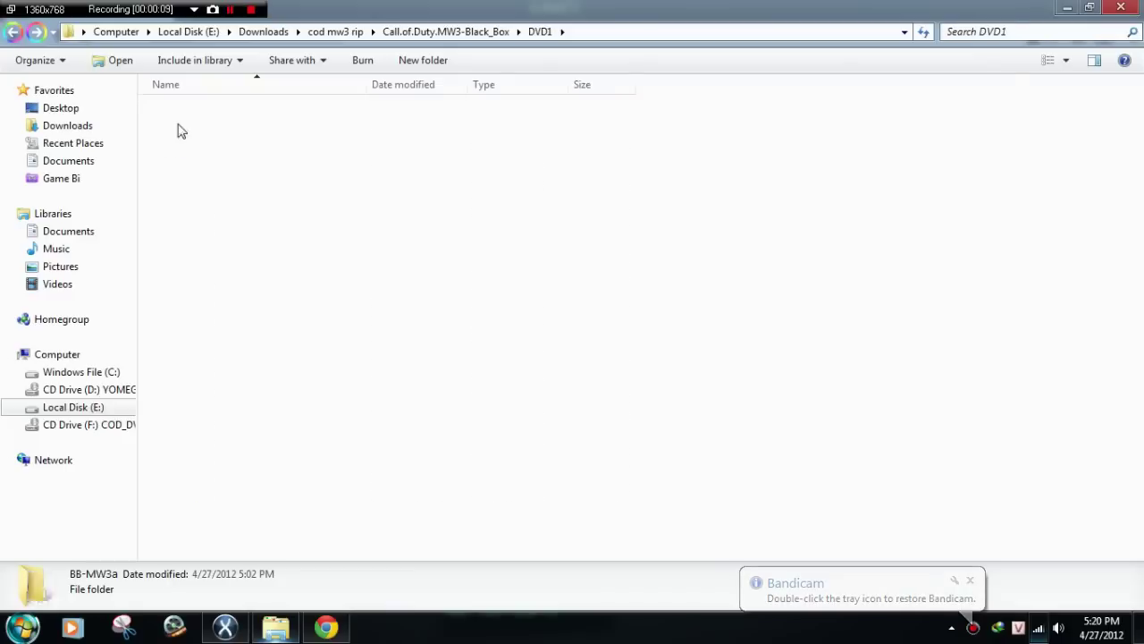
- Open the BB-MW3b folder inside DVD2 and look at the COD_DVD2 disc image
double_click(190, 124)
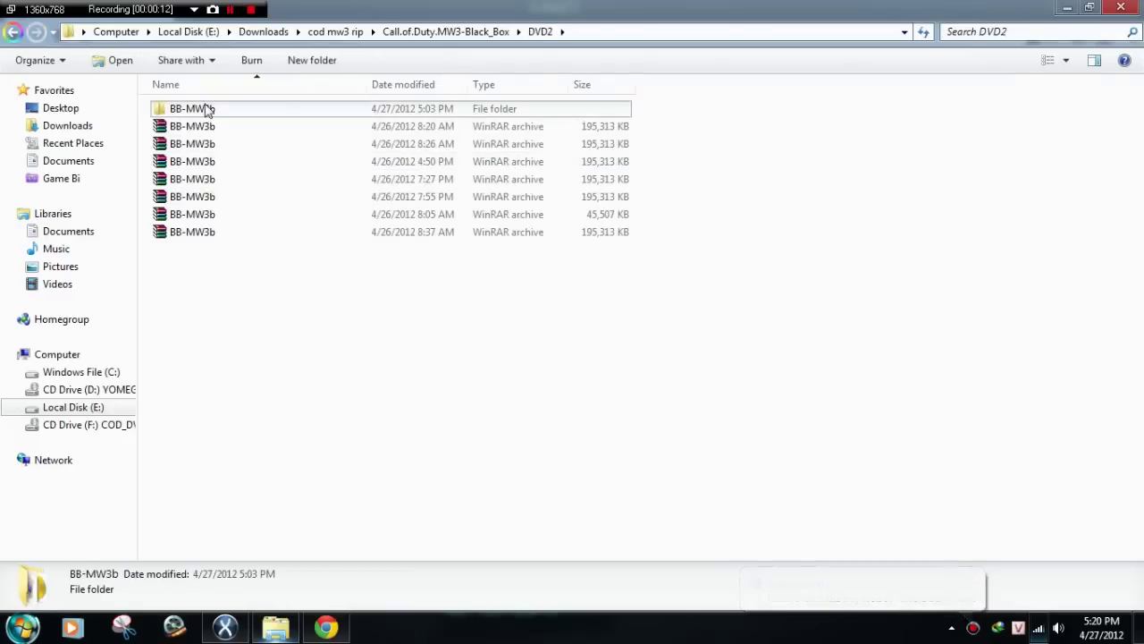
double_click(205, 109)
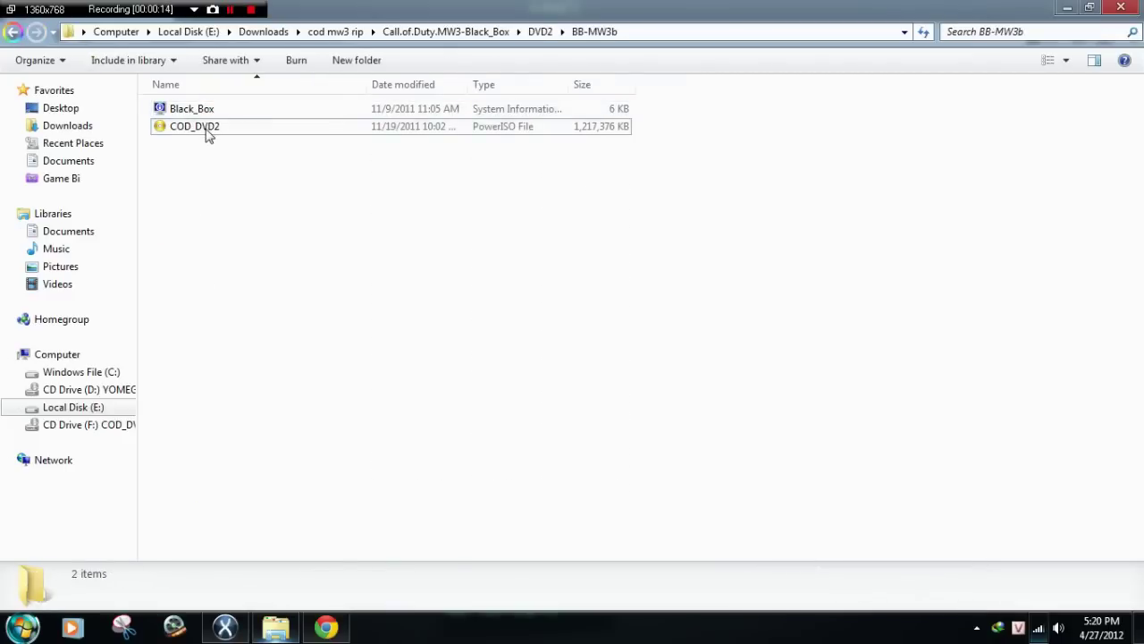
left_click(207, 132)
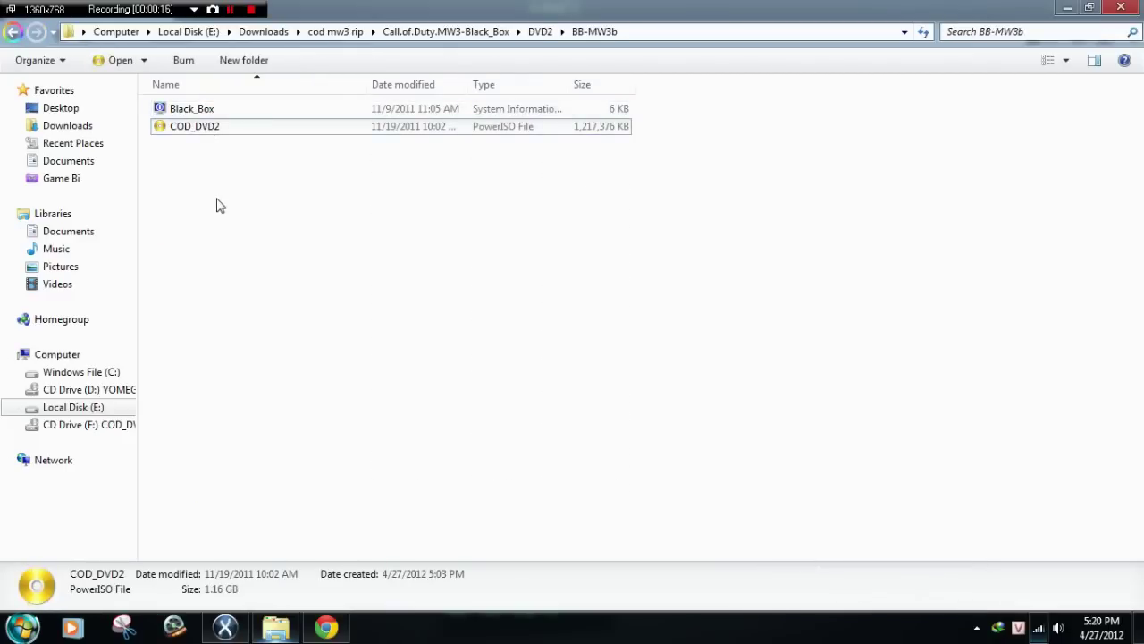
left_click(217, 205)
left_click(12, 33)
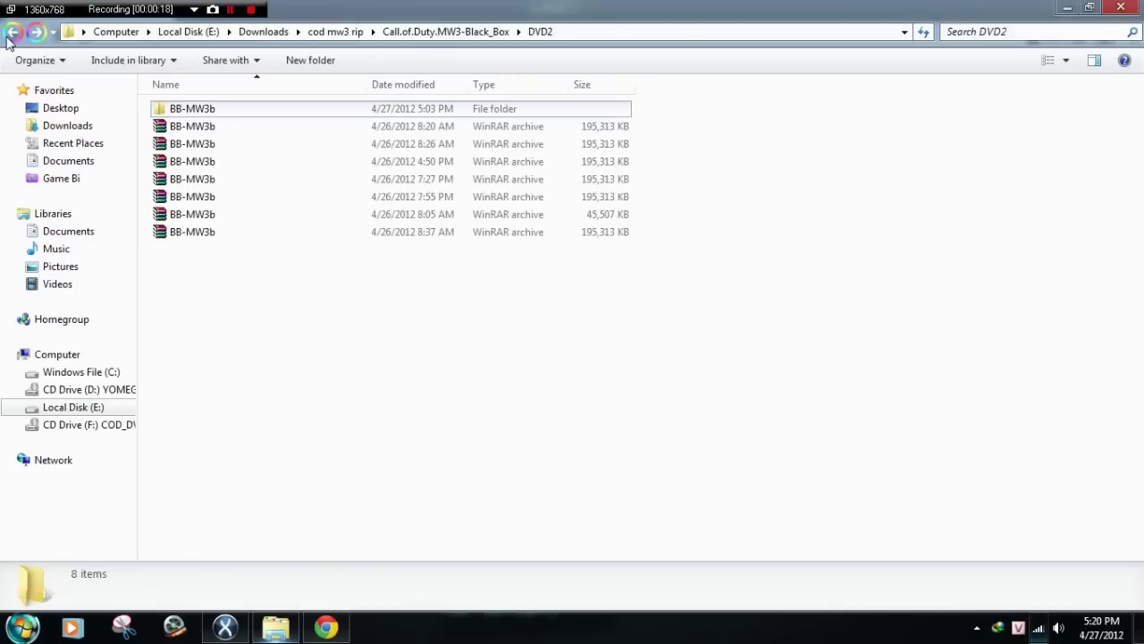
- Go to the BB-MW3a folder inside DVD1 and select the COD_DVD1 disc image
left_click(11, 33)
double_click(189, 110)
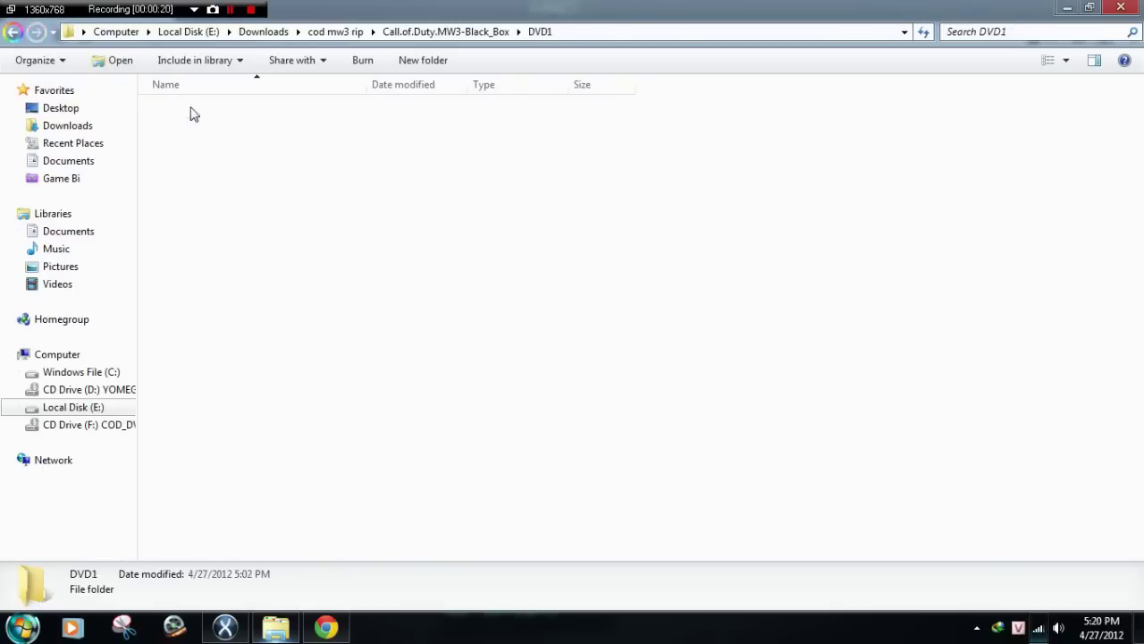
double_click(219, 113)
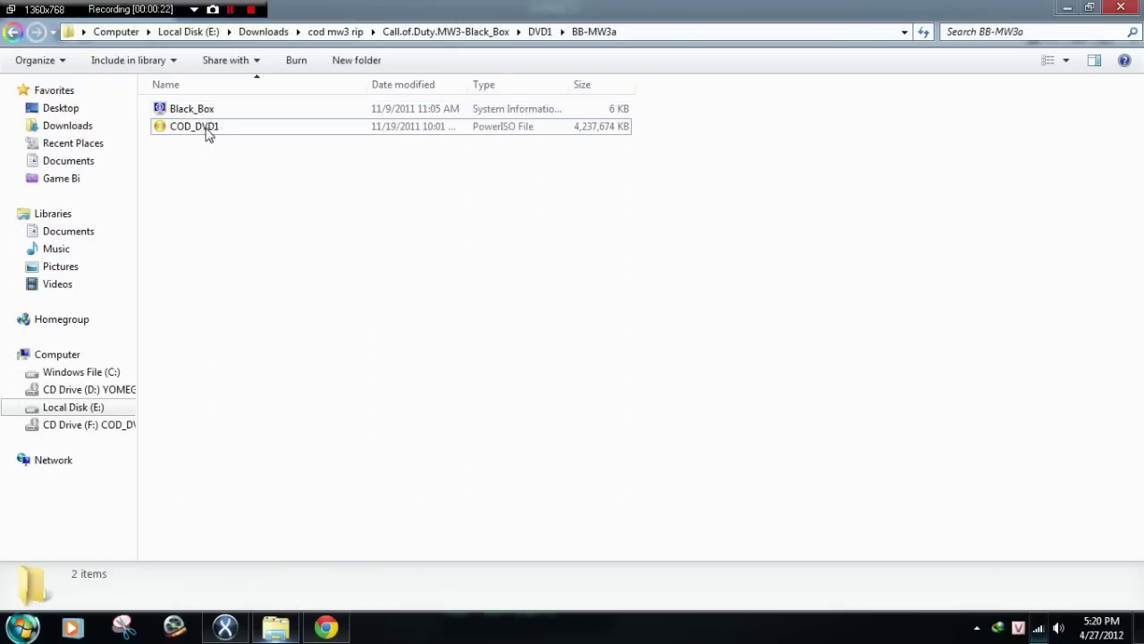
left_click(205, 126)
- Set the number of PowerISO virtual drives to 1 and check the drive list in Computer
right_click(207, 131)
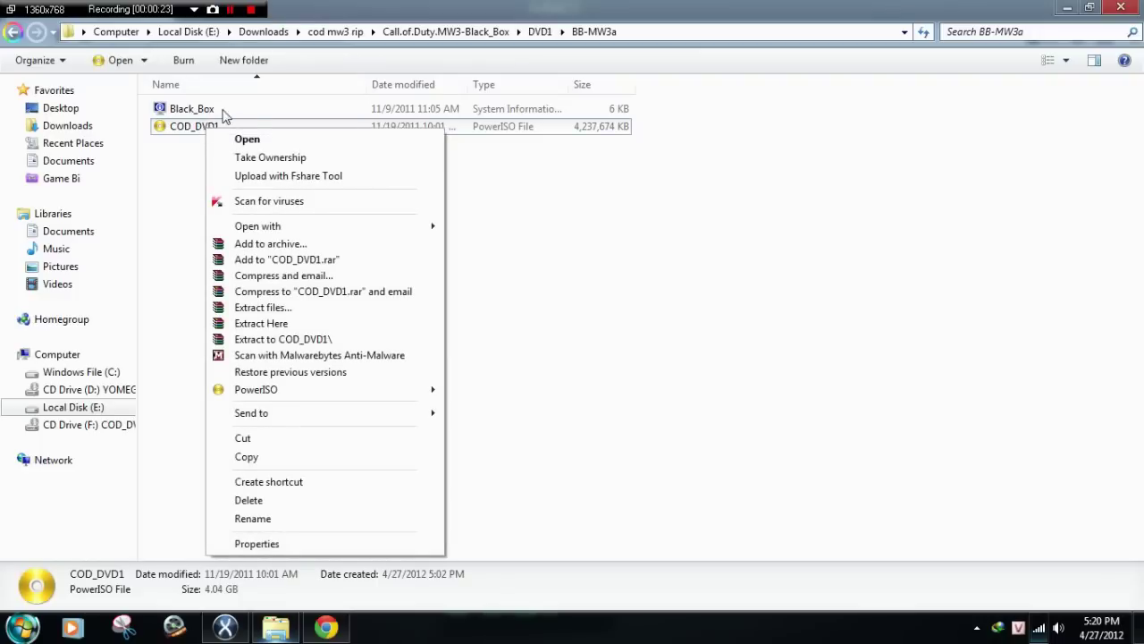
mouse_move(309, 394)
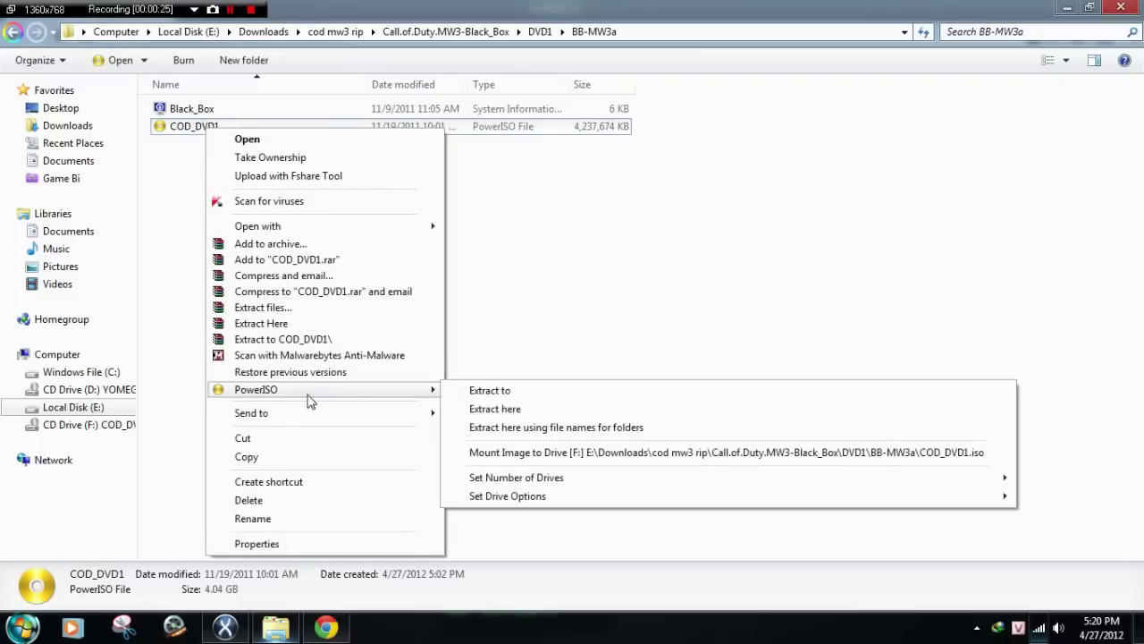
mouse_move(390, 390)
mouse_move(586, 483)
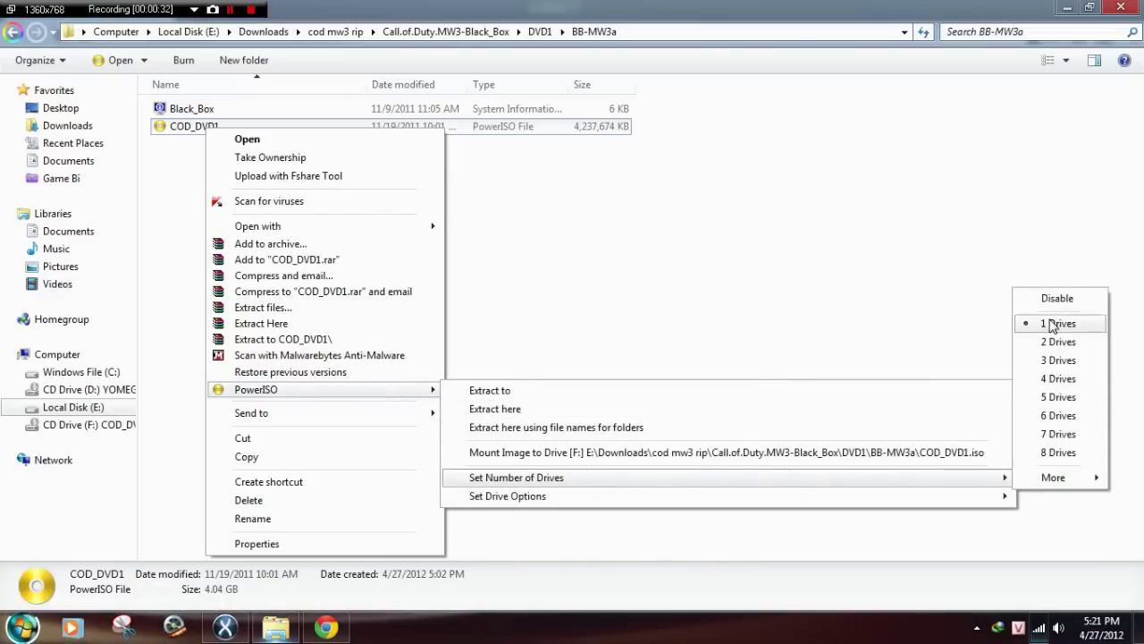
left_click(1098, 330)
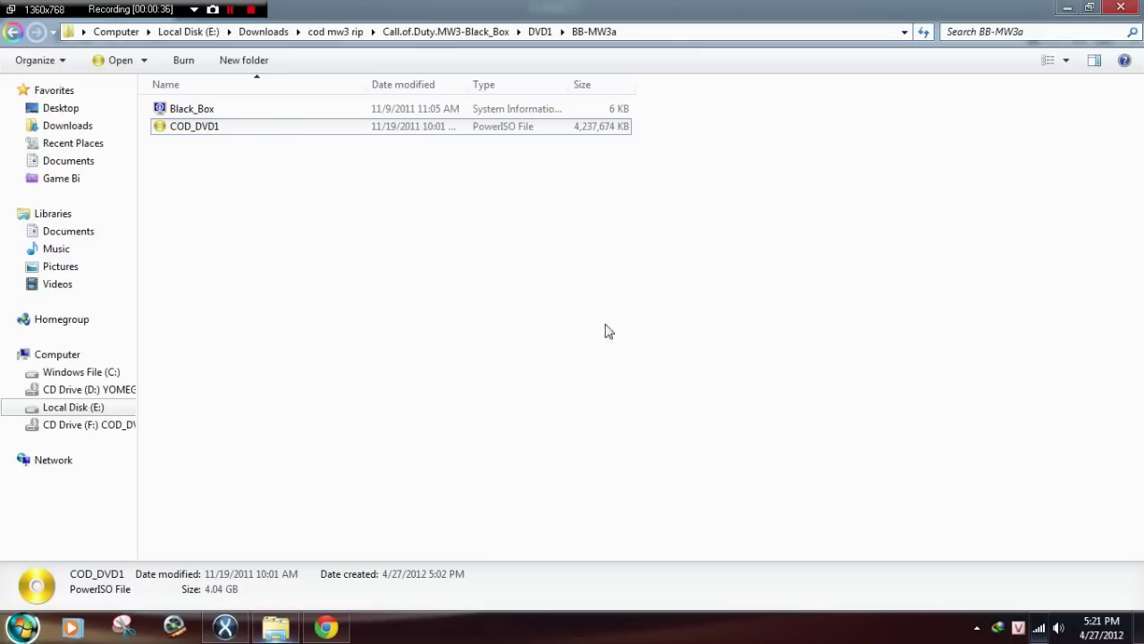
left_click(49, 355)
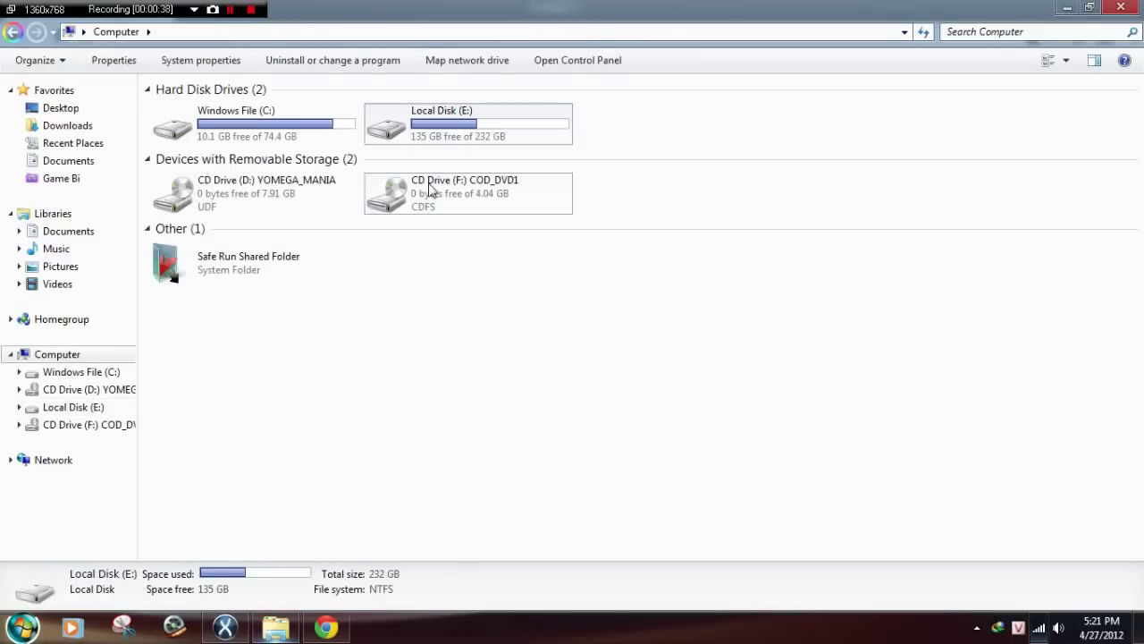
left_click(14, 34)
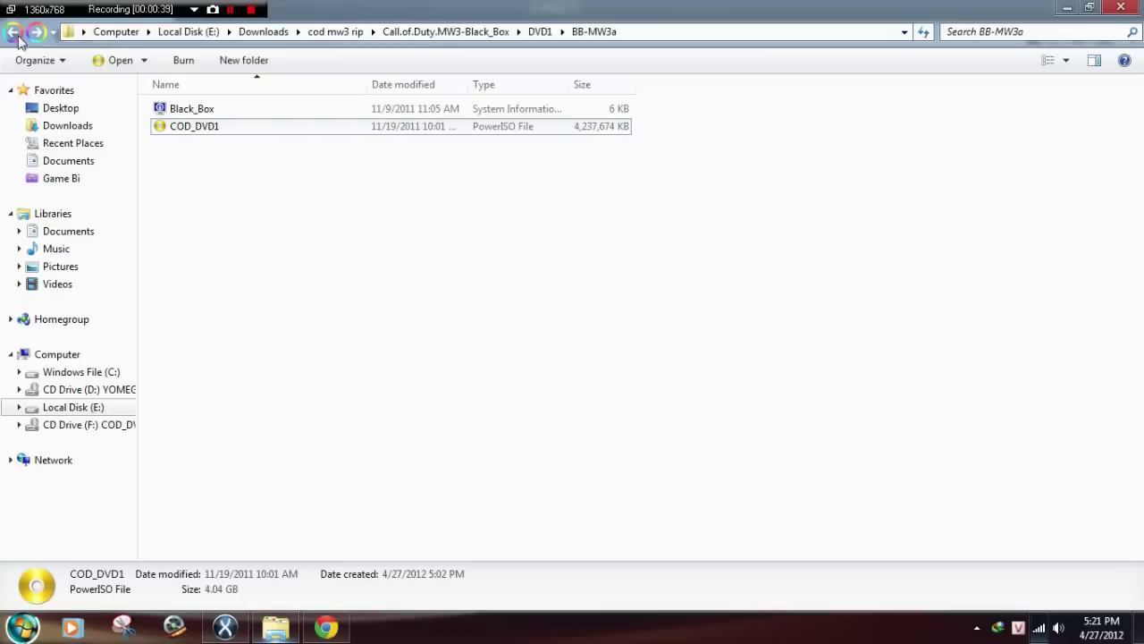
- Mount the COD_DVD1 image to virtual drive F: with PowerISO and open the mounted disc
right_click(192, 126)
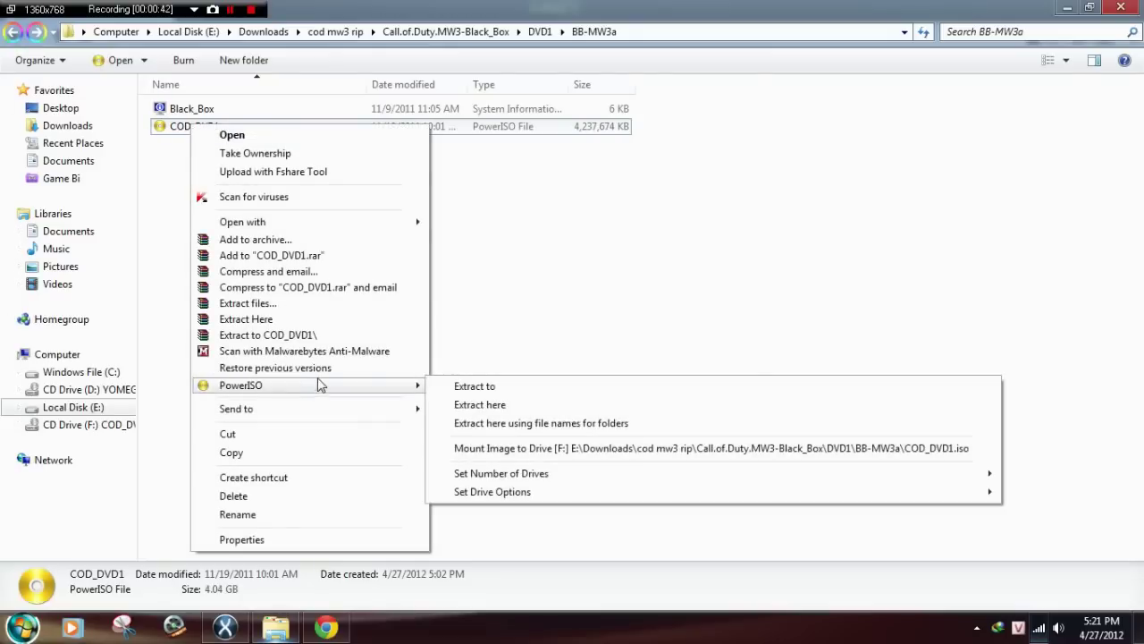
left_click(516, 449)
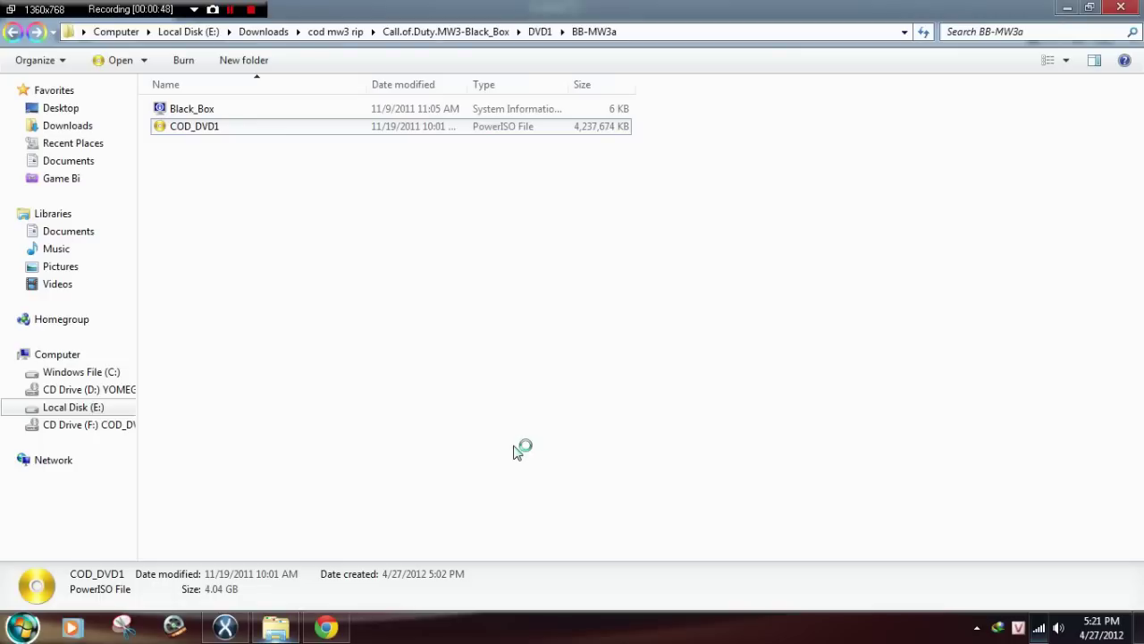
left_click(73, 355)
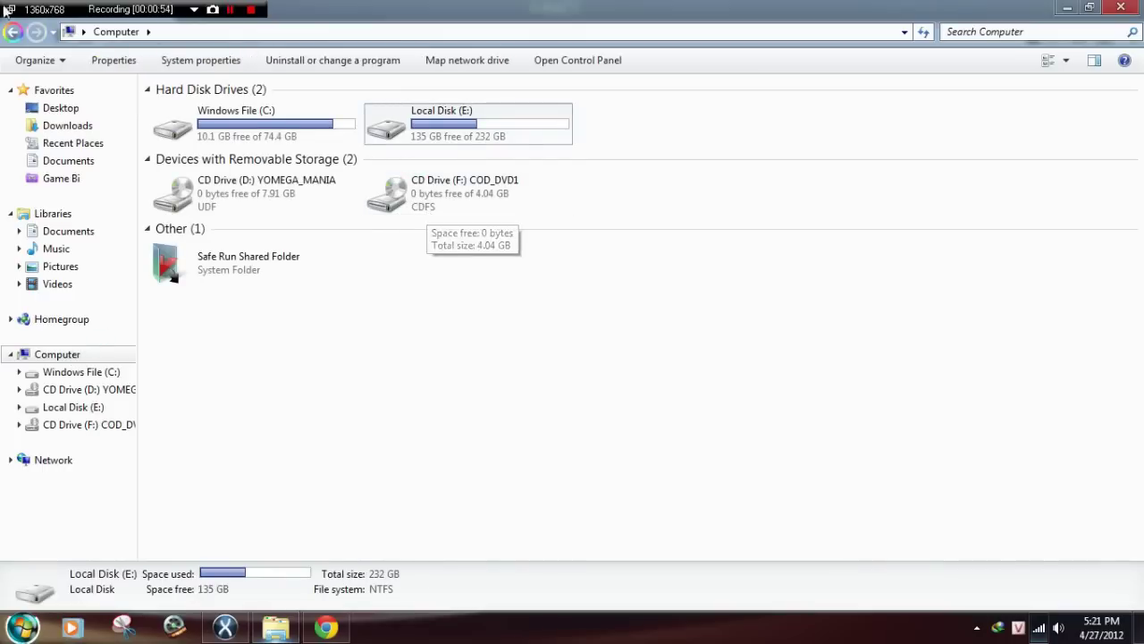
double_click(402, 191)
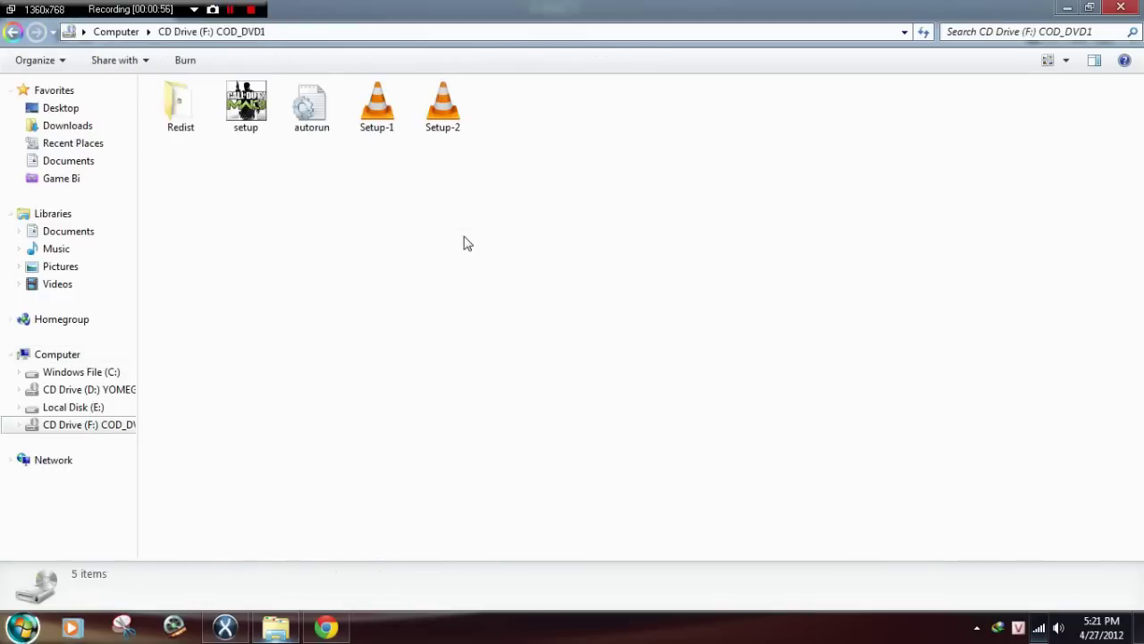
- Launch the setup application from the COD_DVD1 disc and continue past its welcome page
left_click(243, 112)
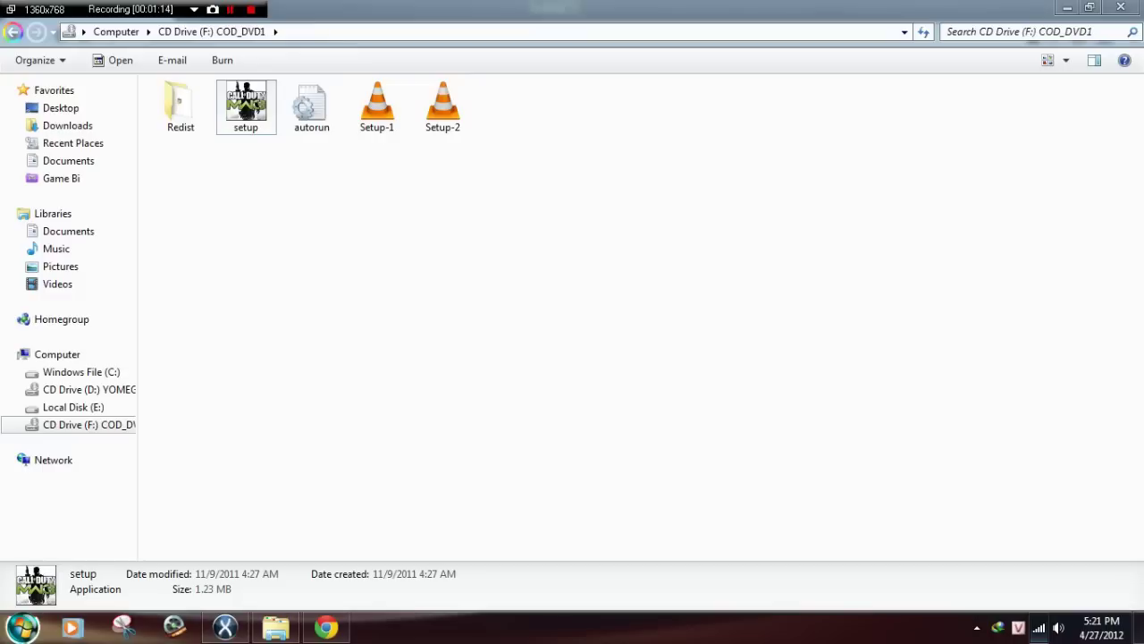
mouse_move(429, 639)
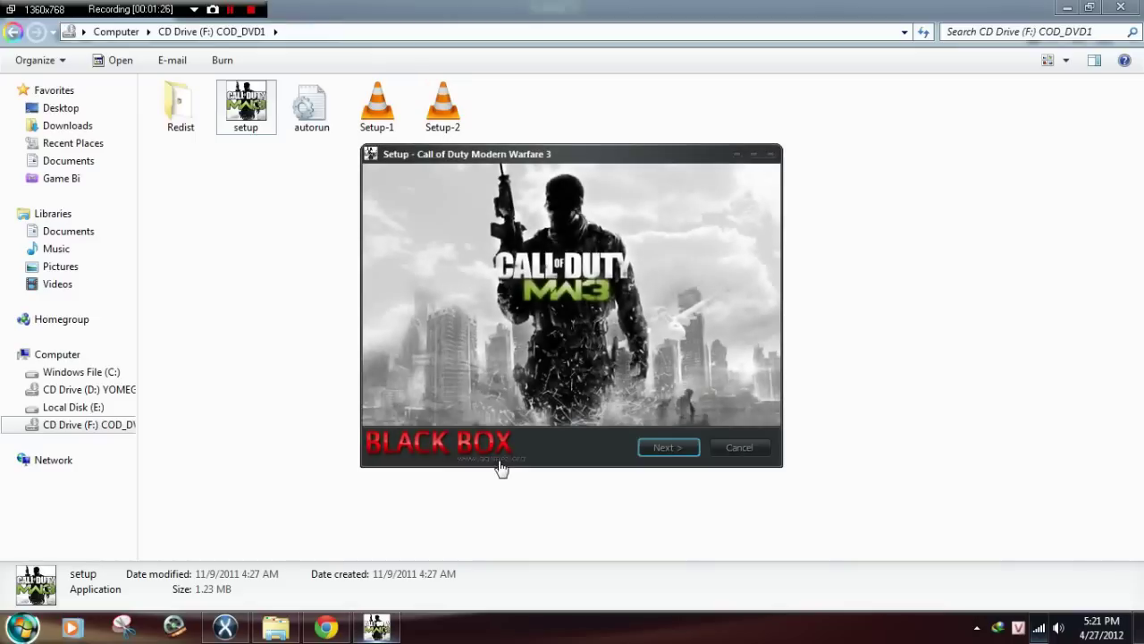
left_click(680, 448)
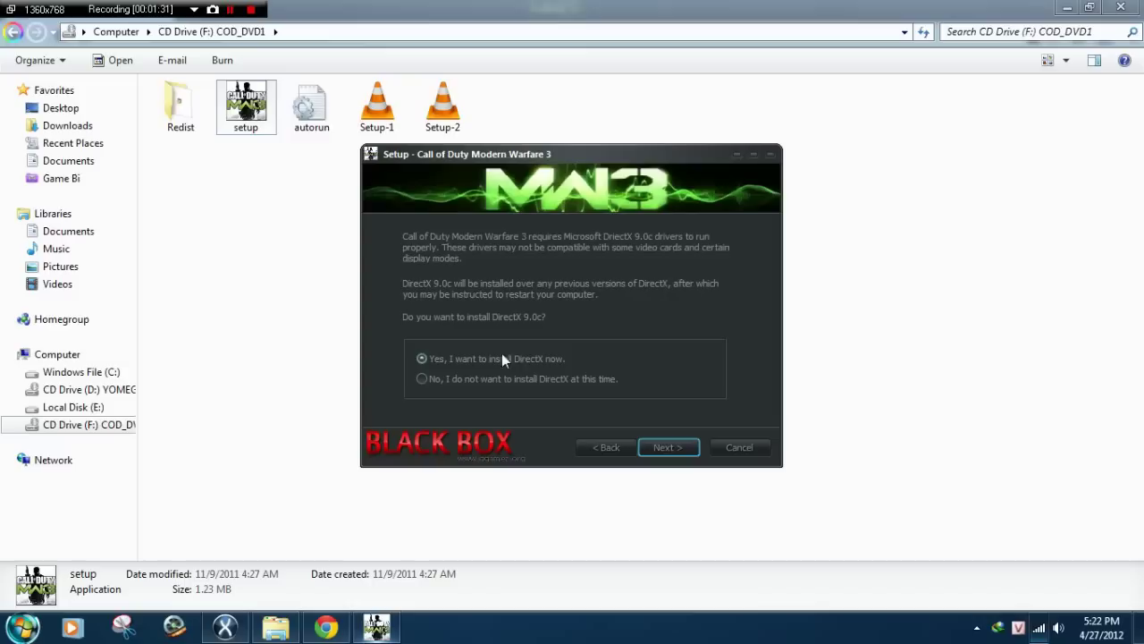
- Install DirectX 9.0c from the game setup, accepting its license agreement and completing the DirectX wizard
left_click(669, 447)
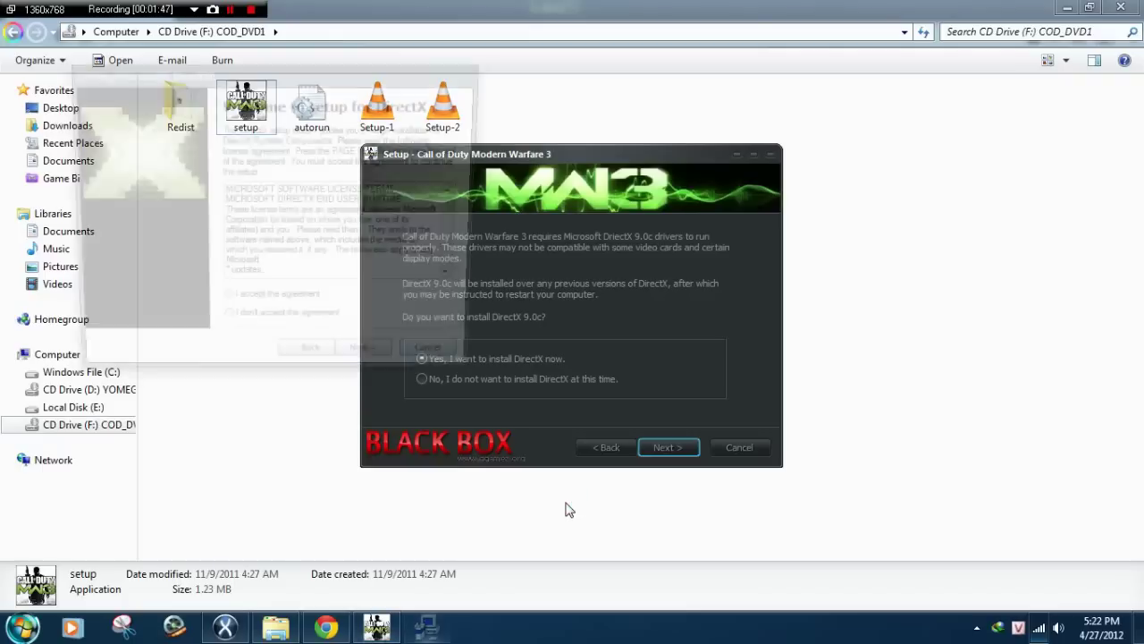
left_click(226, 304)
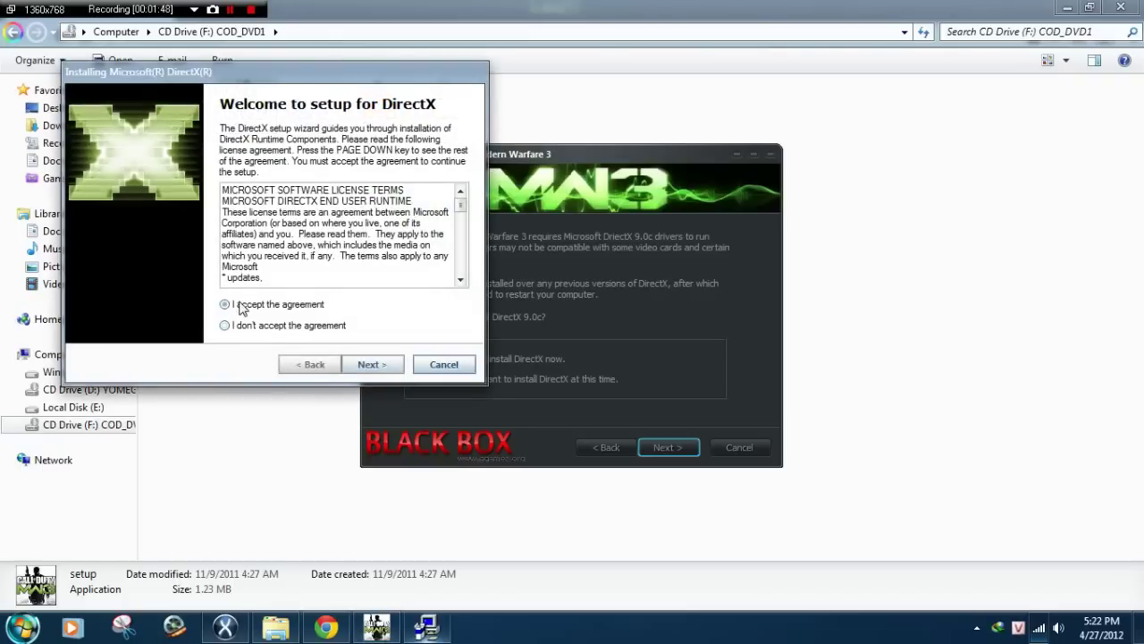
left_click(372, 367)
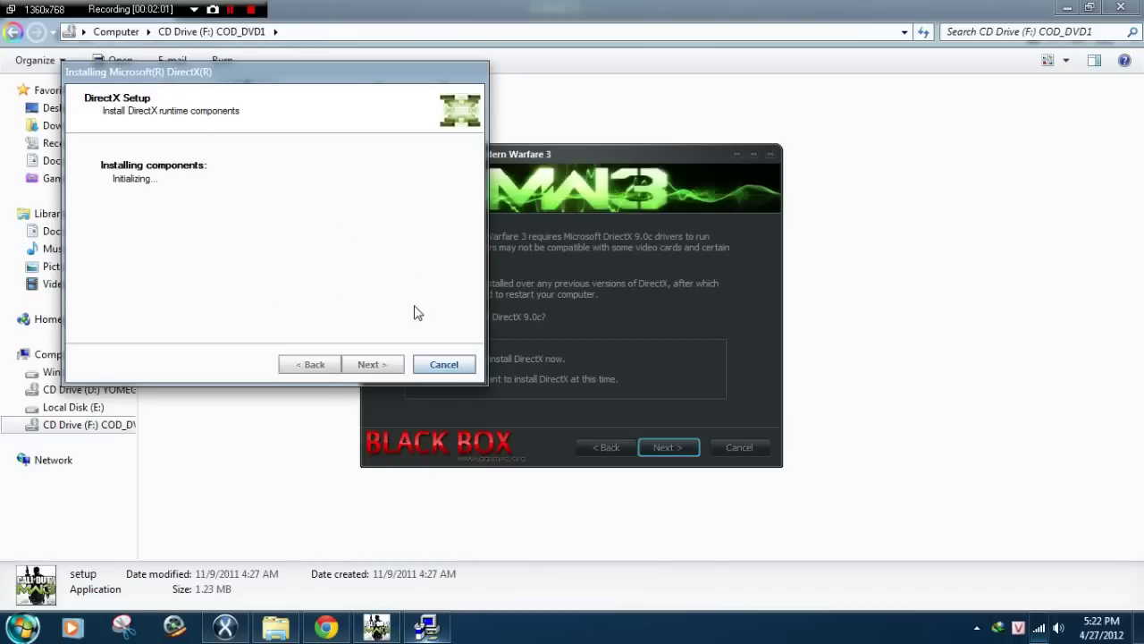
left_click_drag(302, 81, 567, 84)
left_click(631, 367)
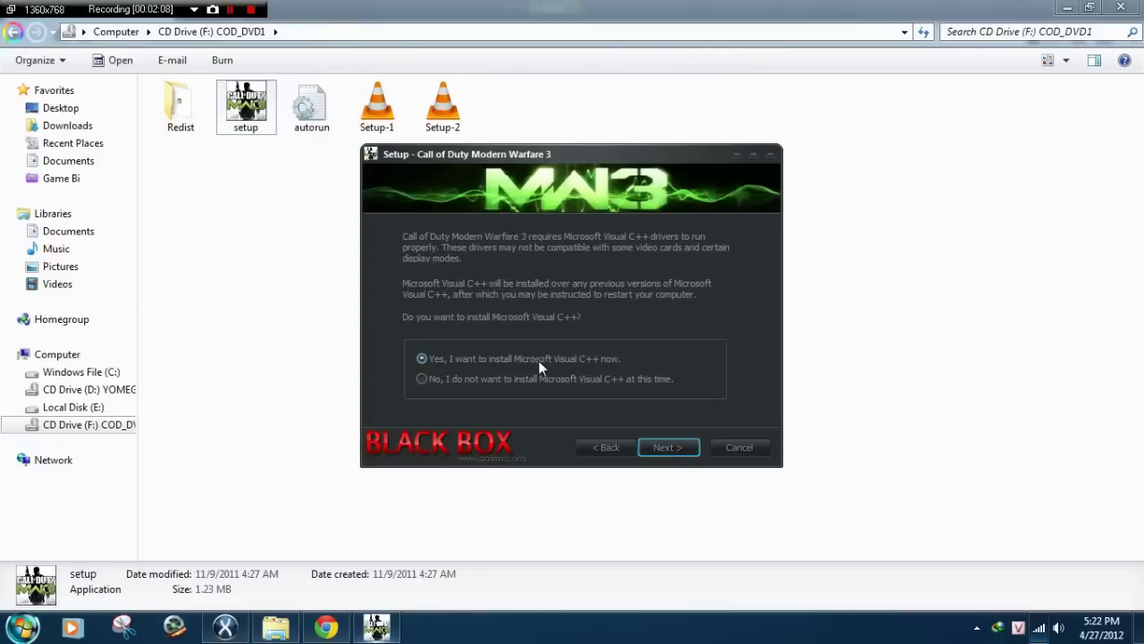
- Choose to install Microsoft Visual C++ now and bring up its redistributable setup
left_click(616, 381)
left_click(583, 361)
left_click(230, 10)
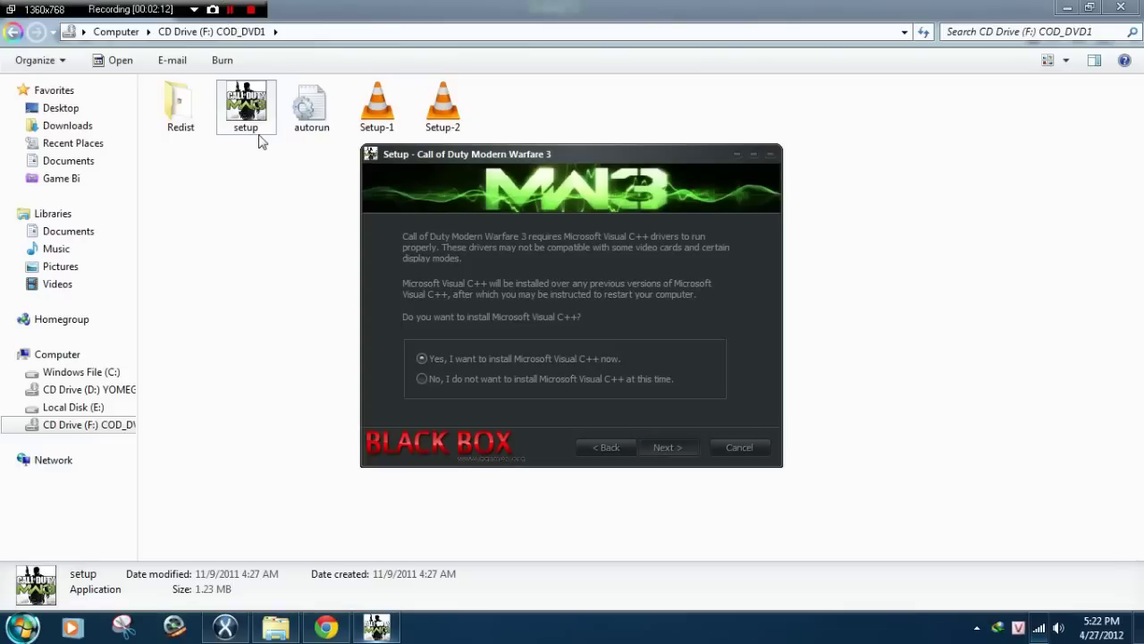
key("Return")
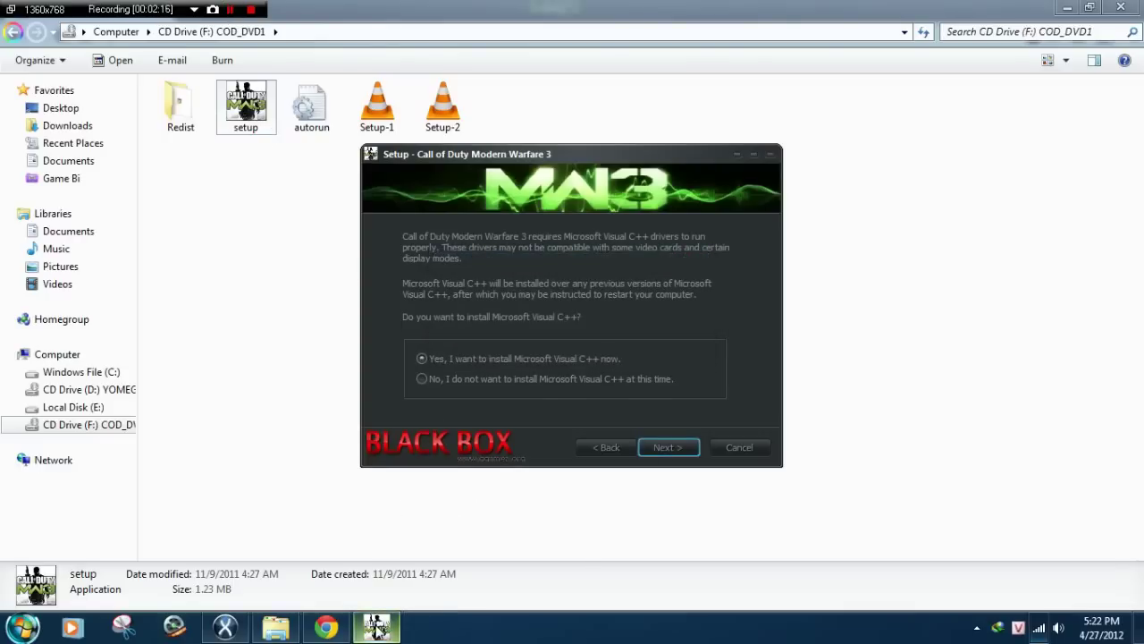
left_click(344, 629)
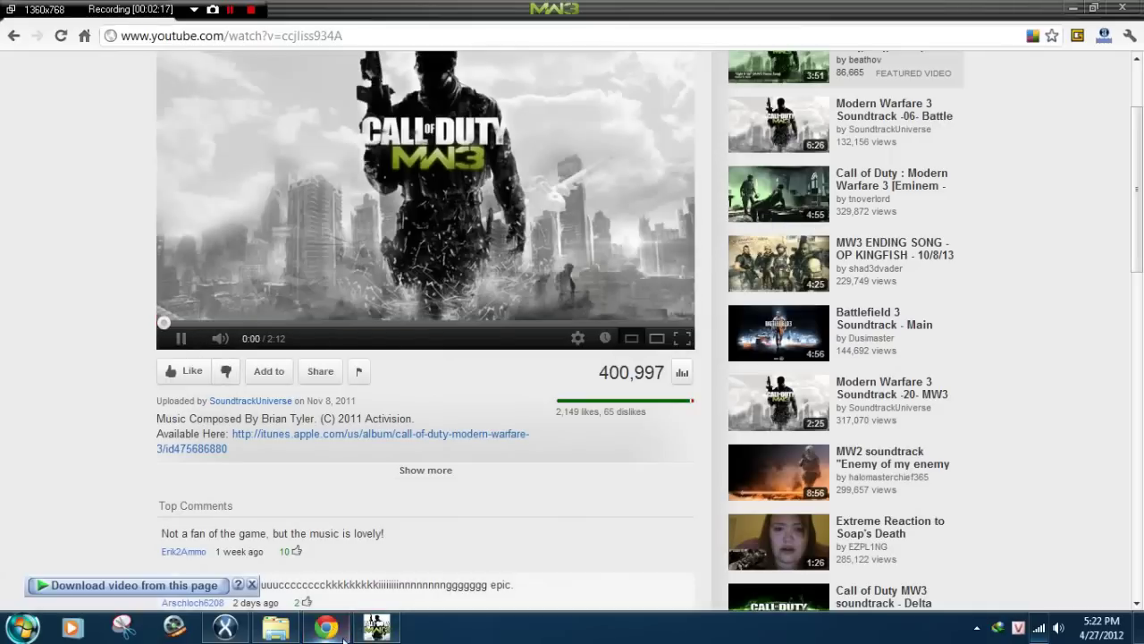
left_click(376, 629)
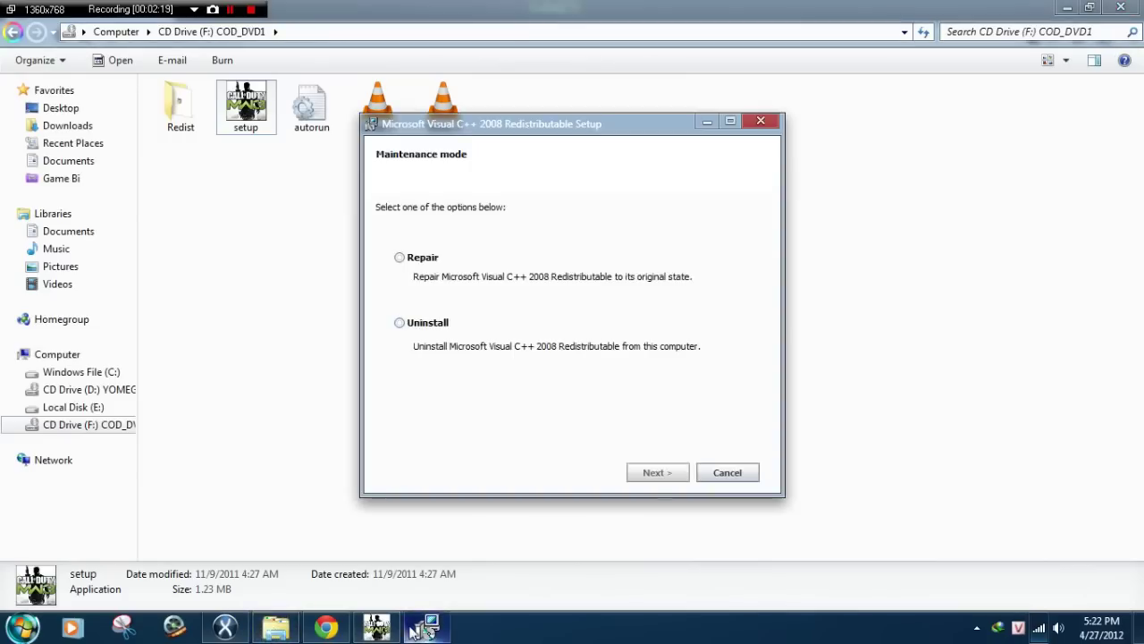
- Repair the Microsoft Visual C++ 2008 Redistributable and finish its setup
left_click(413, 260)
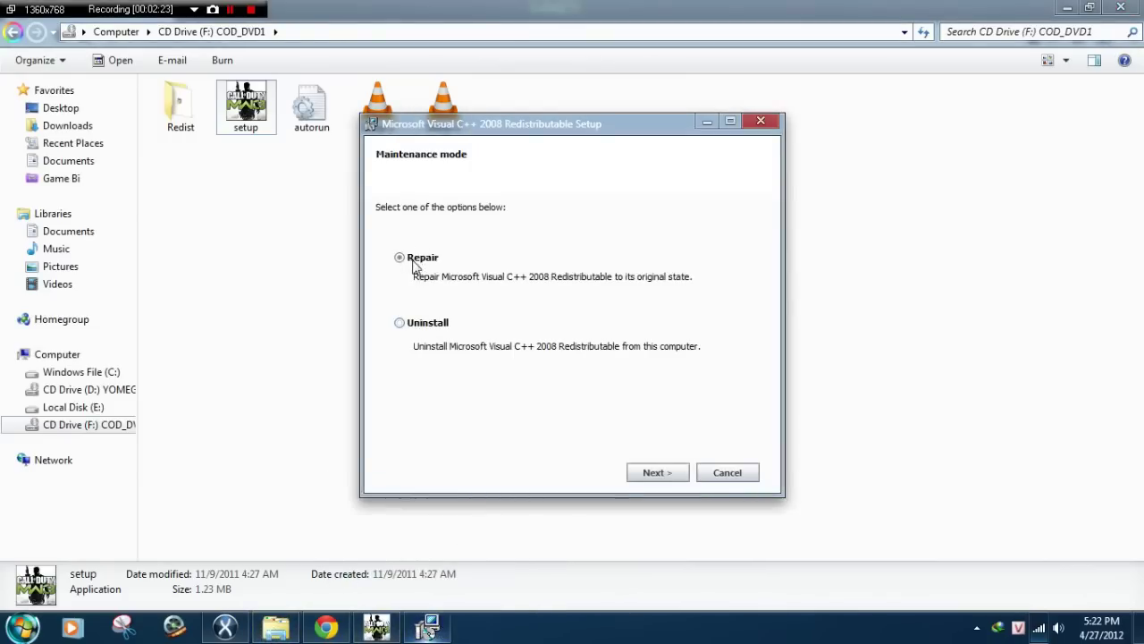
left_click(664, 476)
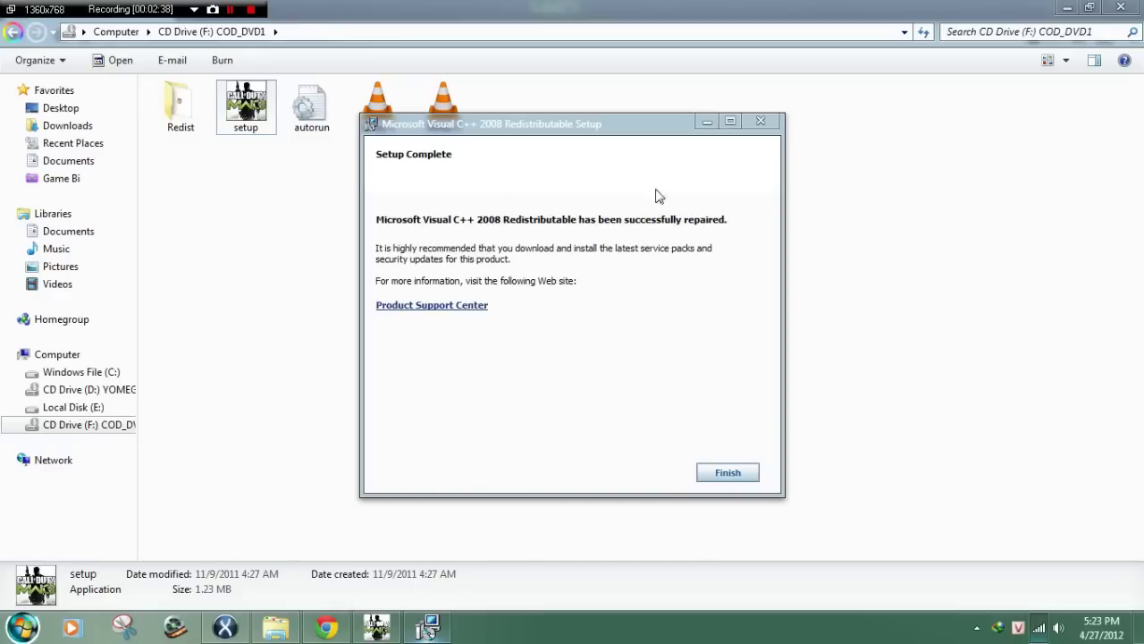
left_click(735, 475)
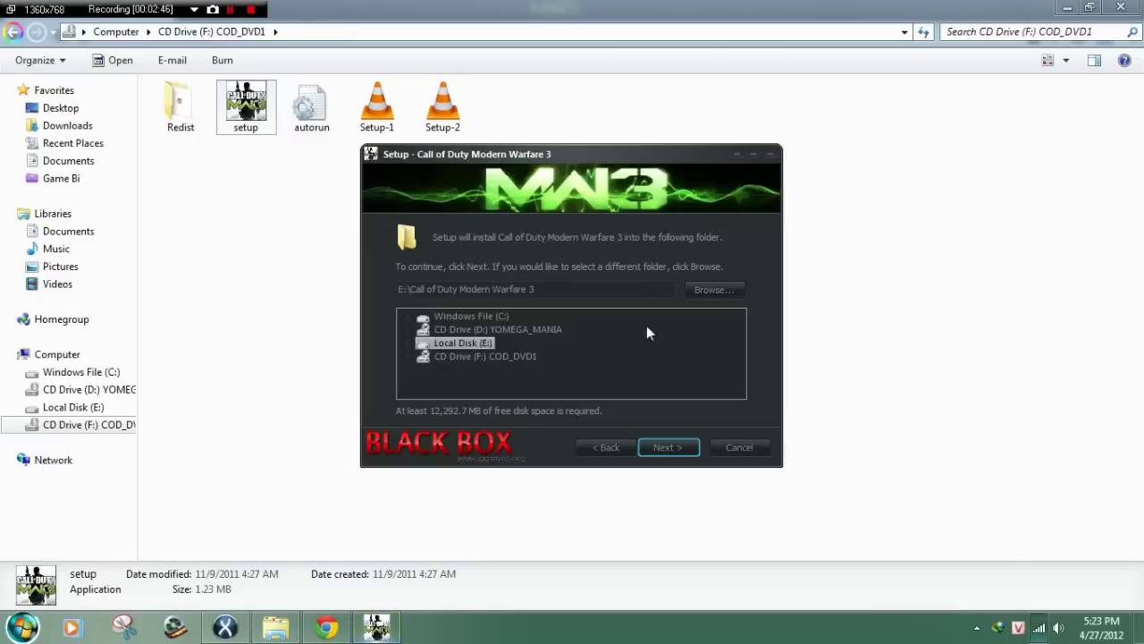
- Set the game's install location to the Call.of.Duty.MW3-Black_Box folder inside E:\Downloads\cod mw3 rip
left_click(615, 293)
left_click(713, 290)
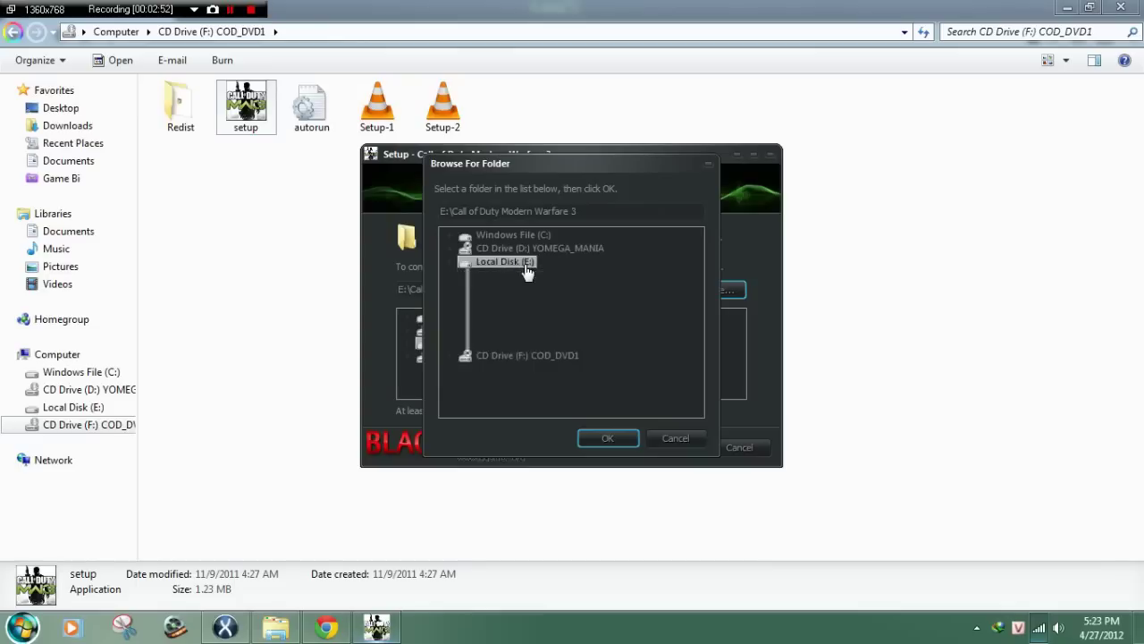
left_click(506, 292)
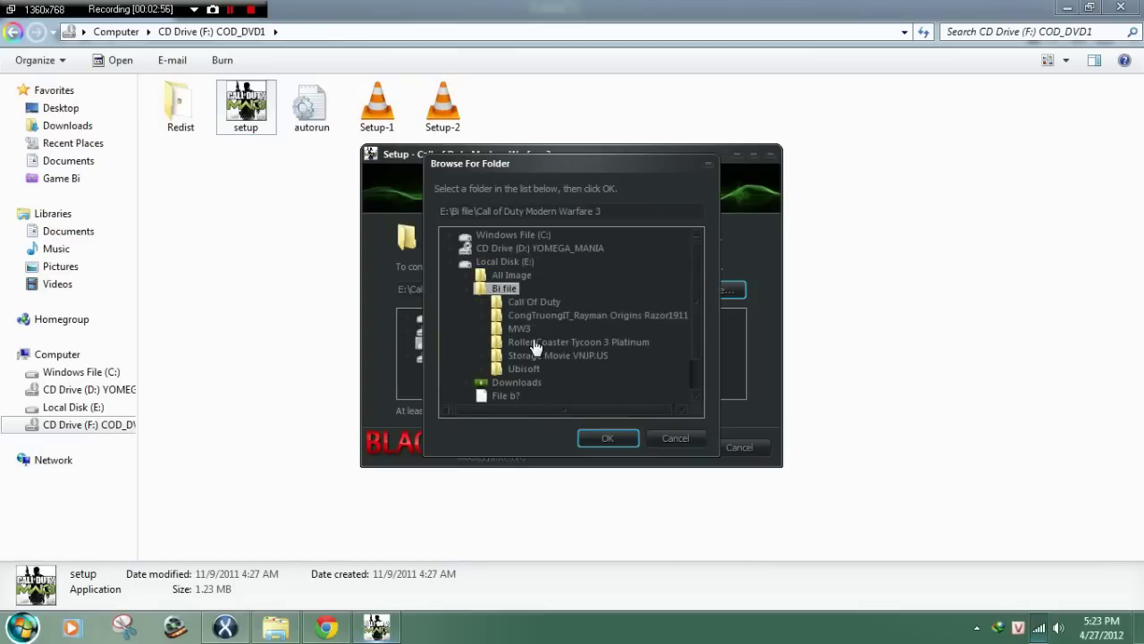
left_click(523, 382)
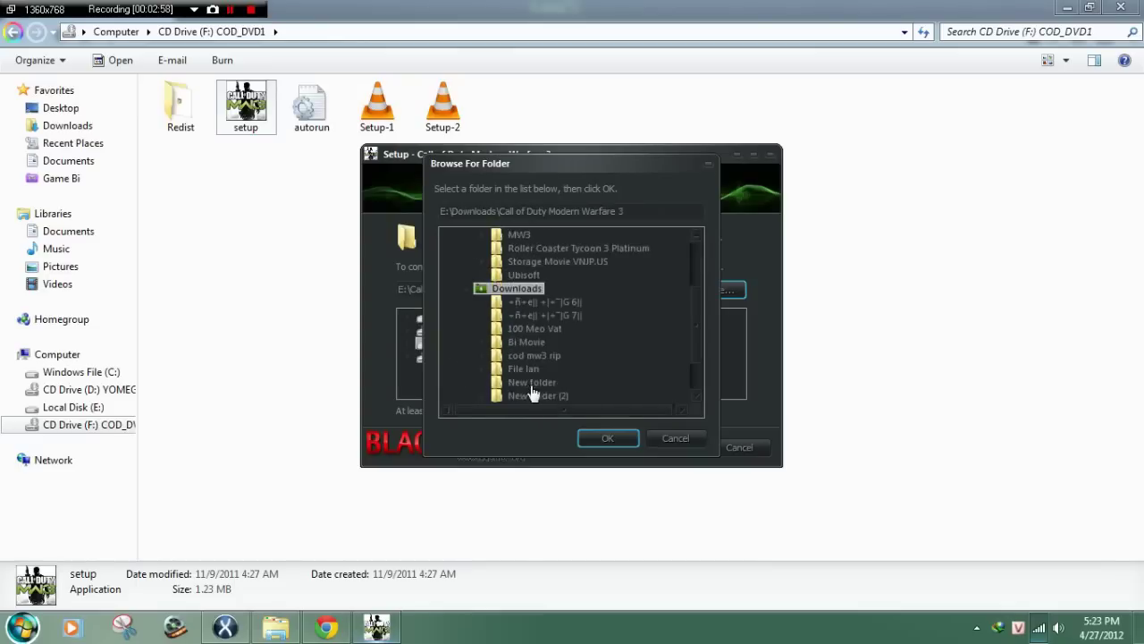
left_click(538, 356)
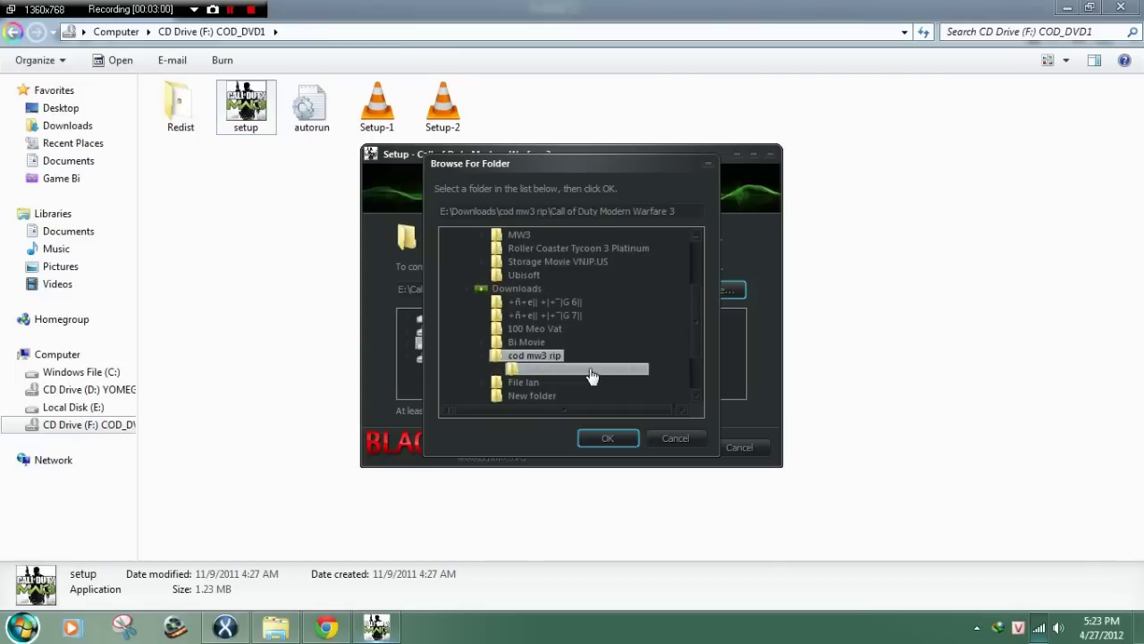
left_click(590, 368)
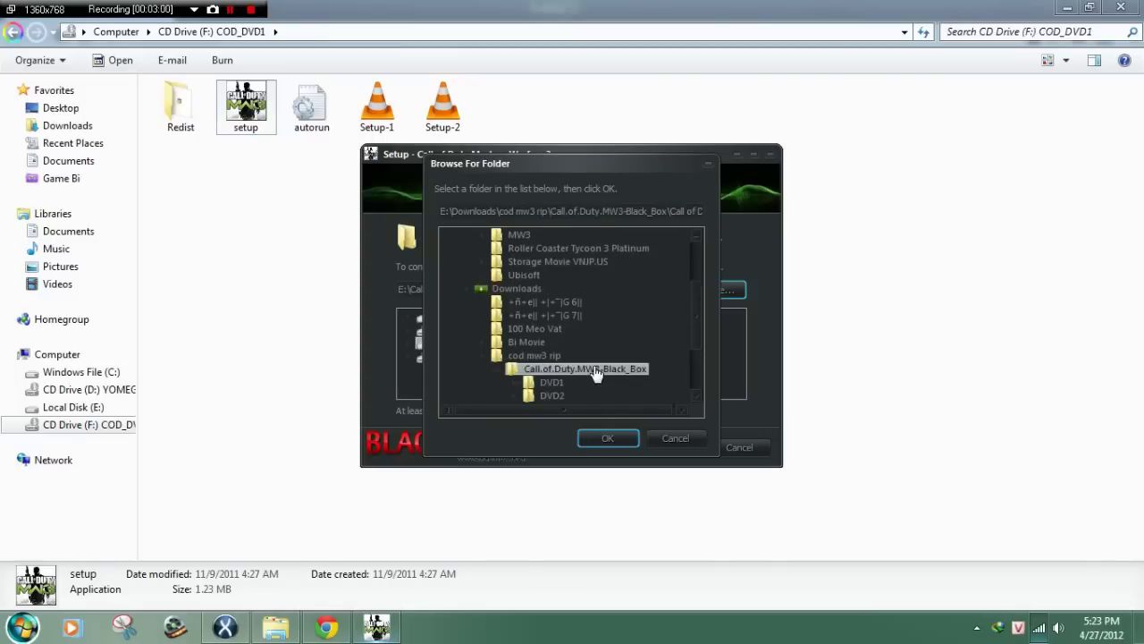
left_click(614, 437)
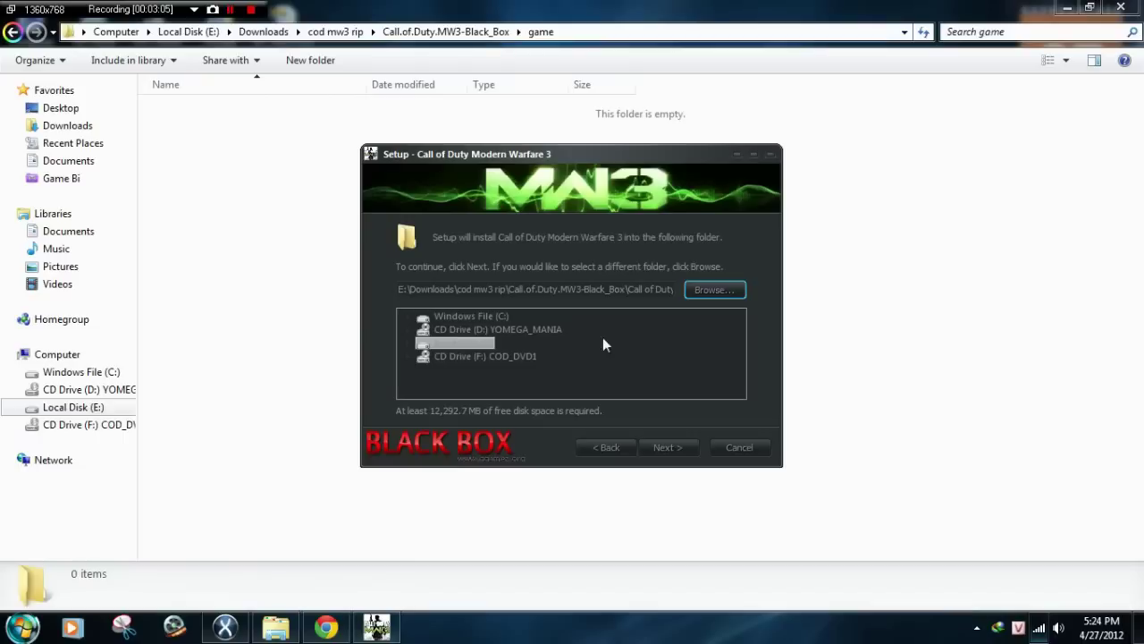
- Change the install location to the game subfolder of Call.of.Duty.MW3-Black_Box and continue to the additional tasks page
left_click(732, 289)
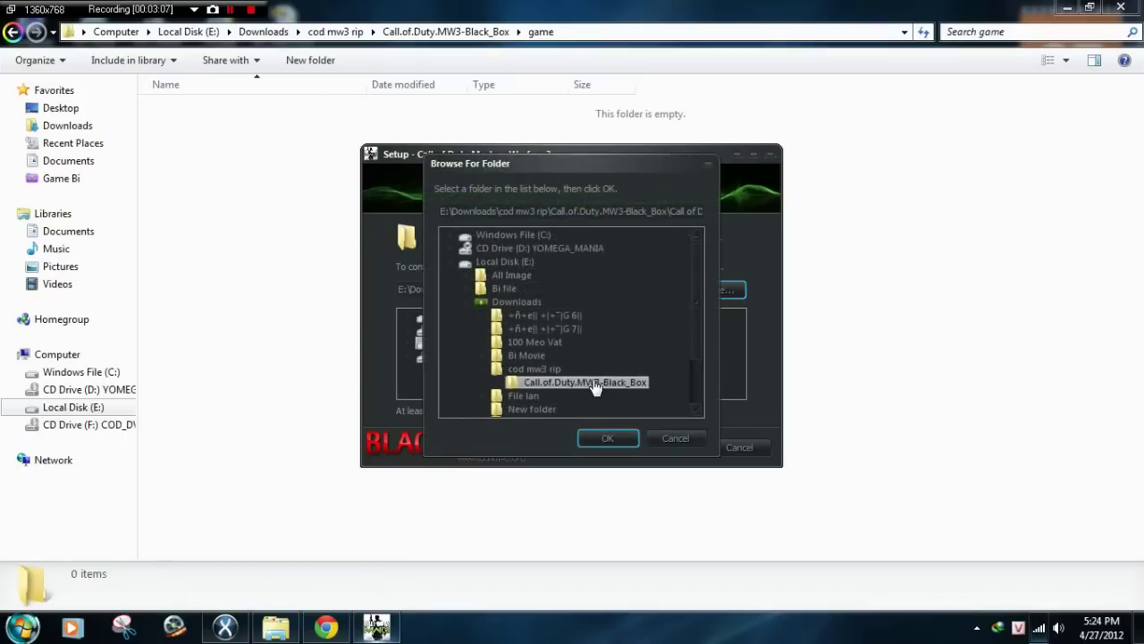
left_click(553, 411)
left_click(596, 442)
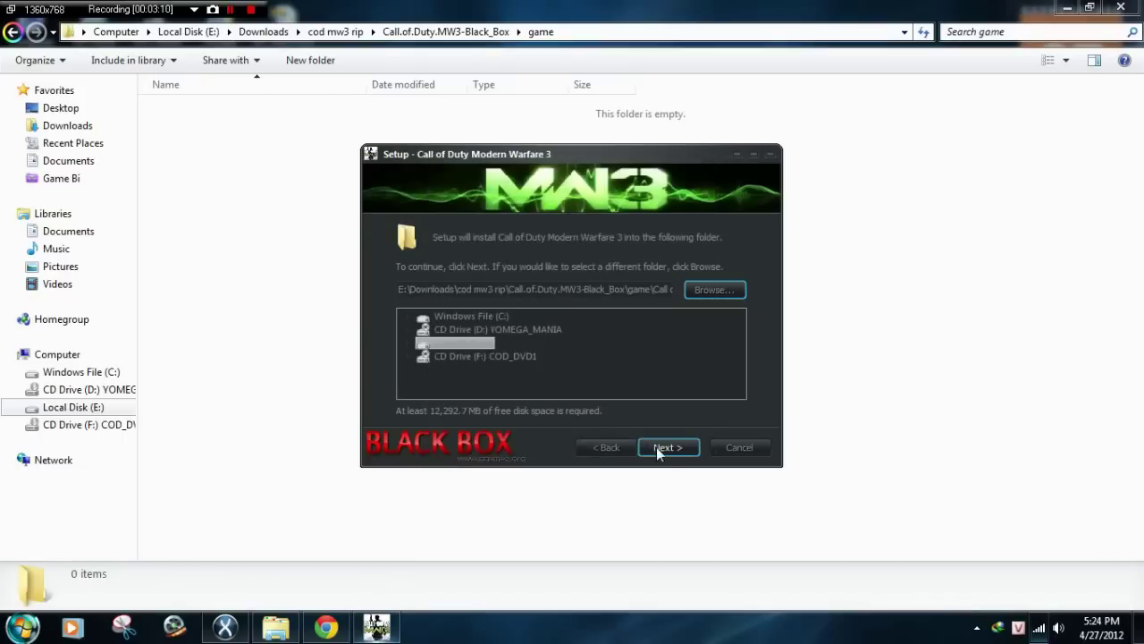
left_click(656, 447)
left_click(665, 446)
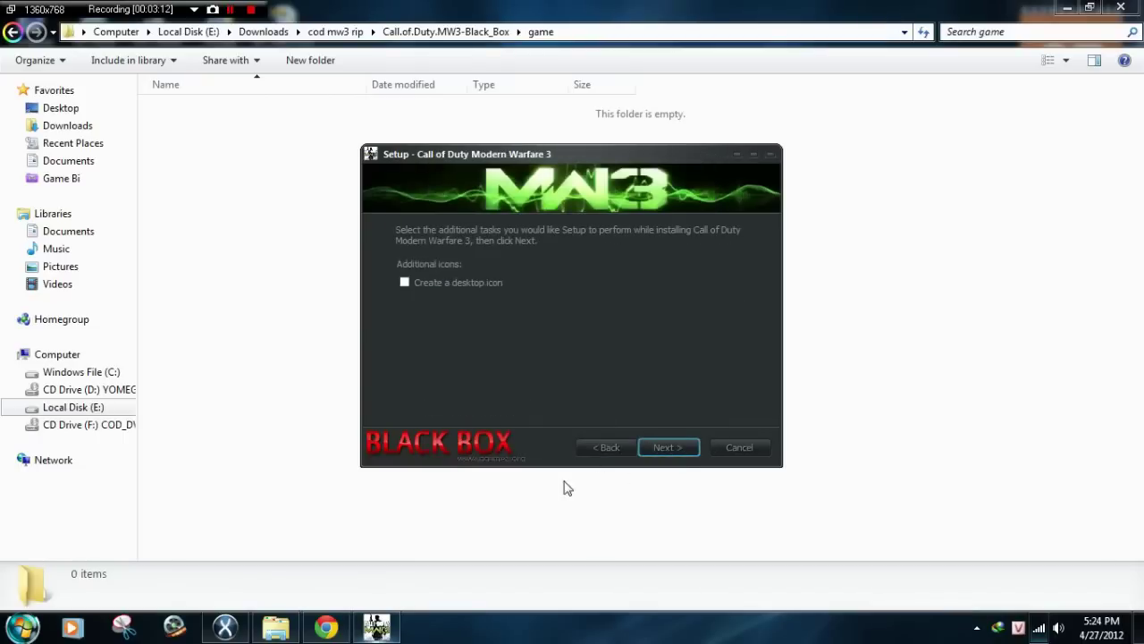
- Enable creating a desktop icon and start installing the game
left_click(494, 282)
left_click(670, 447)
left_click(669, 449)
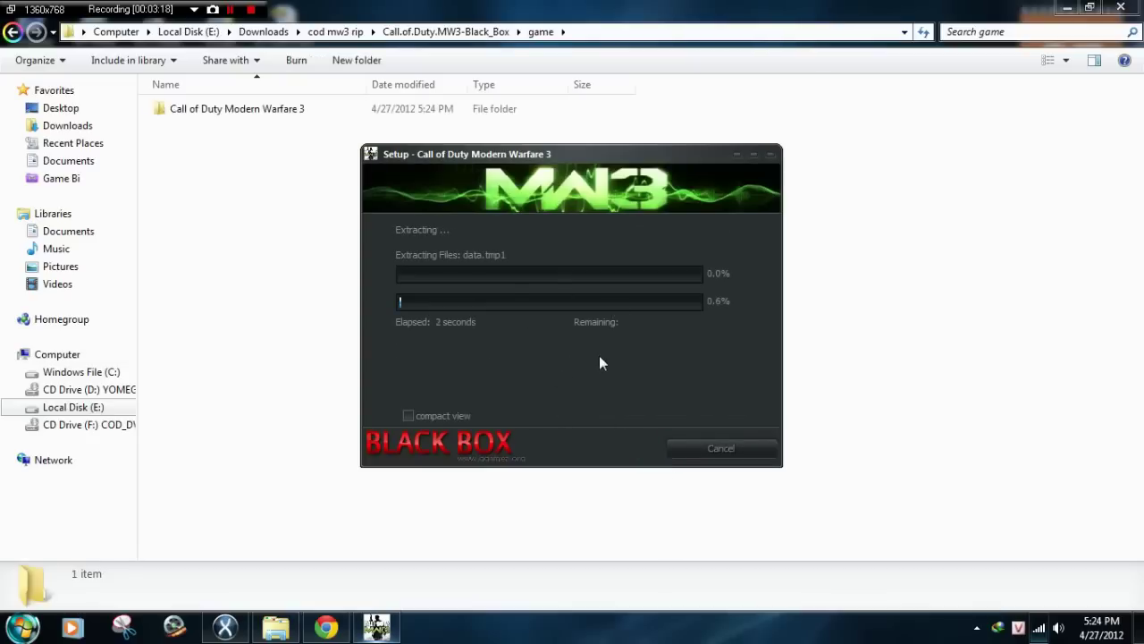
- Look into the new Call of Duty Modern Warfare 3 folder and return to the setup's extraction progress
left_click(284, 110)
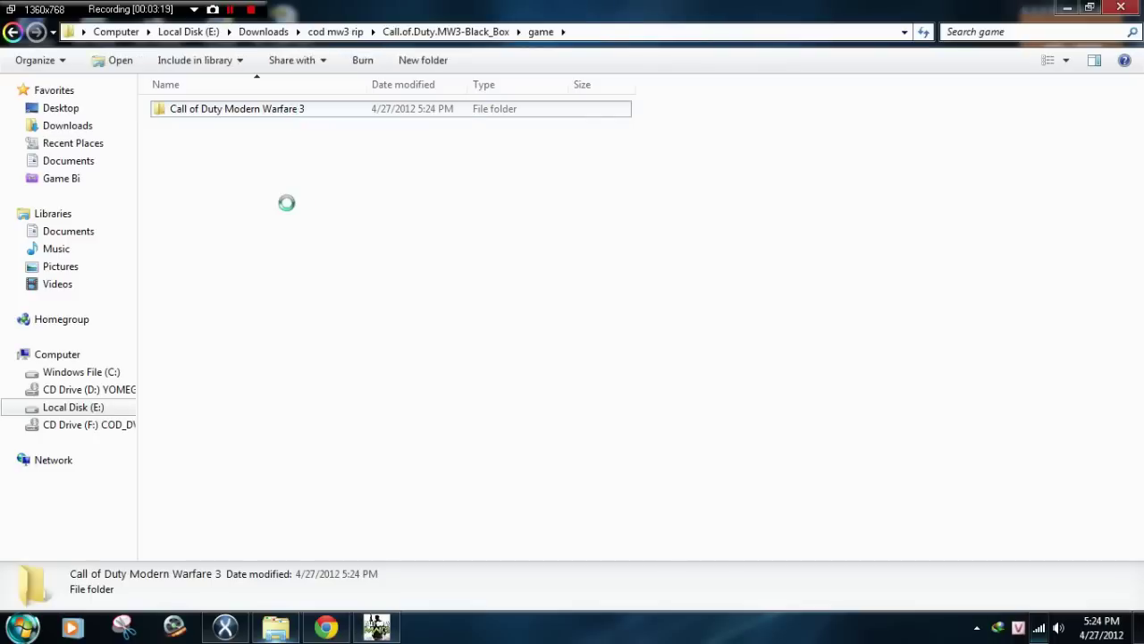
left_click(13, 32)
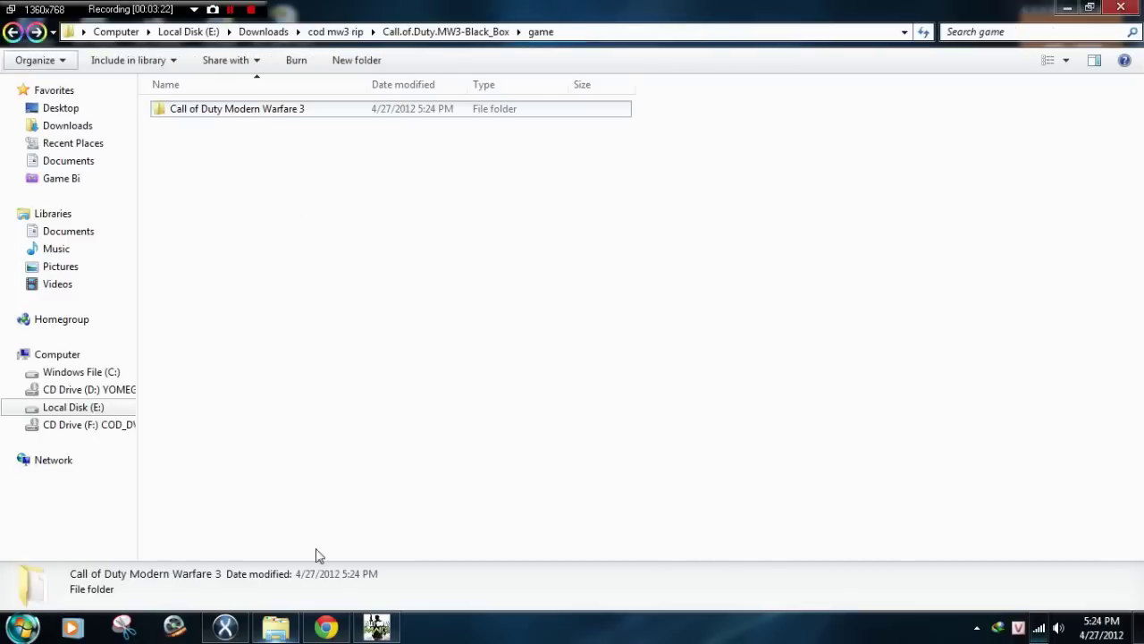
left_click(376, 626)
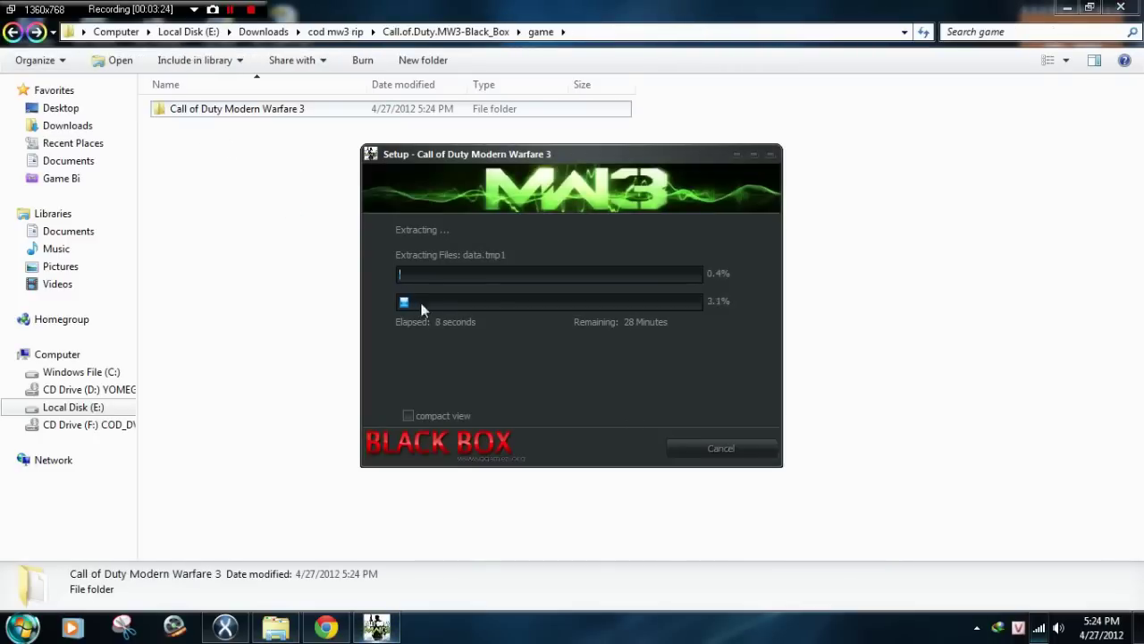
left_click(230, 9)
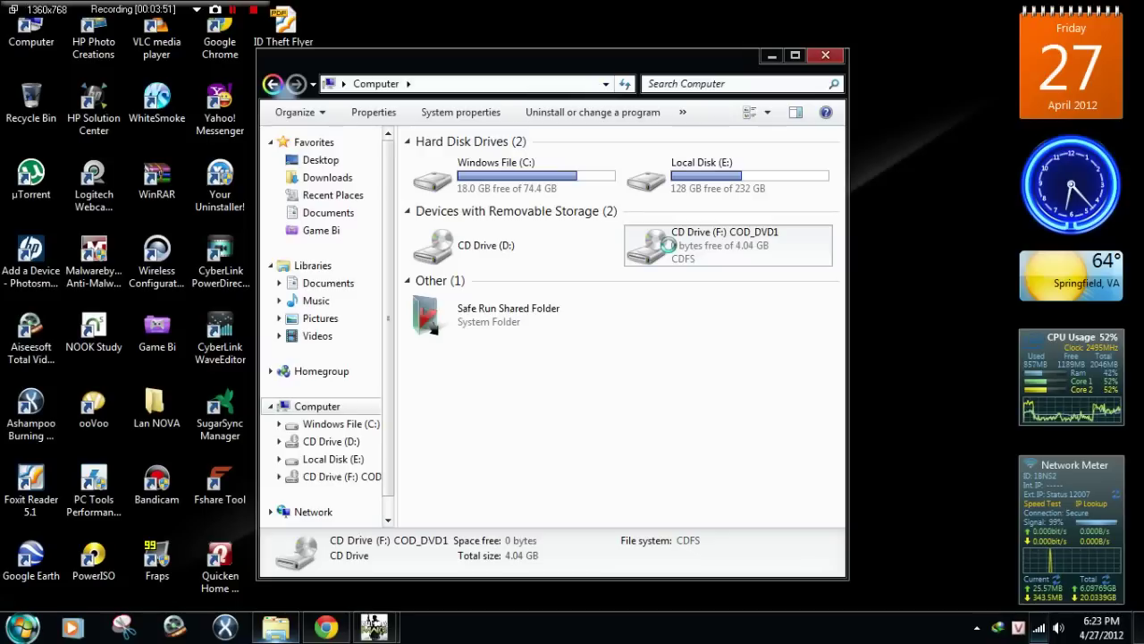
- Unmount the COD_DVD1 image from virtual drive F: with PowerISO
right_click(672, 252)
mouse_move(745, 426)
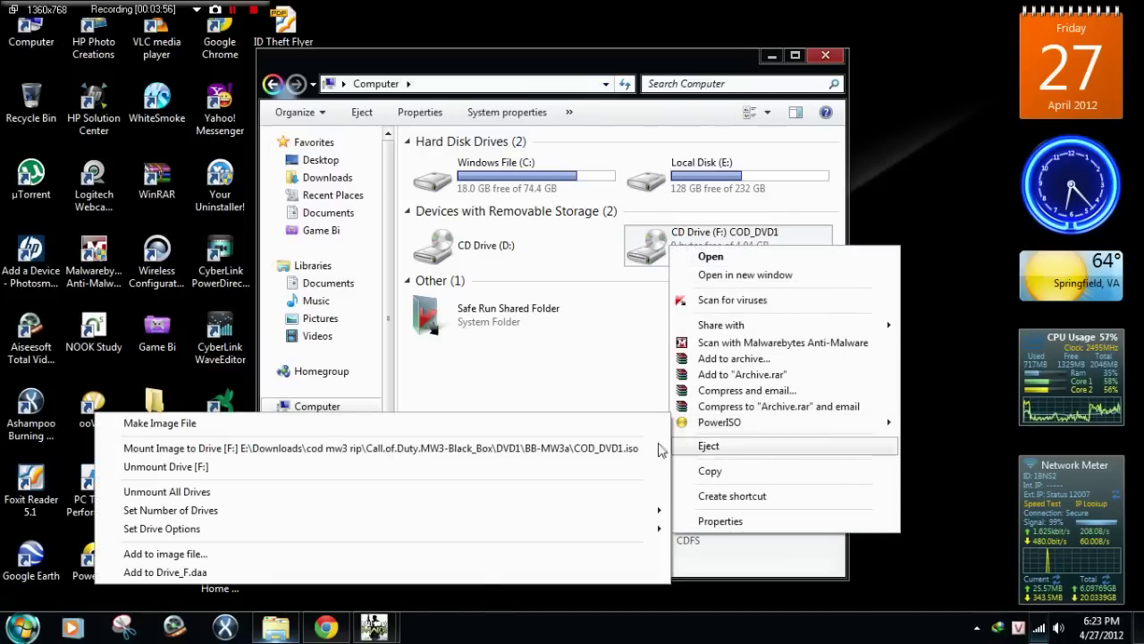
mouse_move(780, 430)
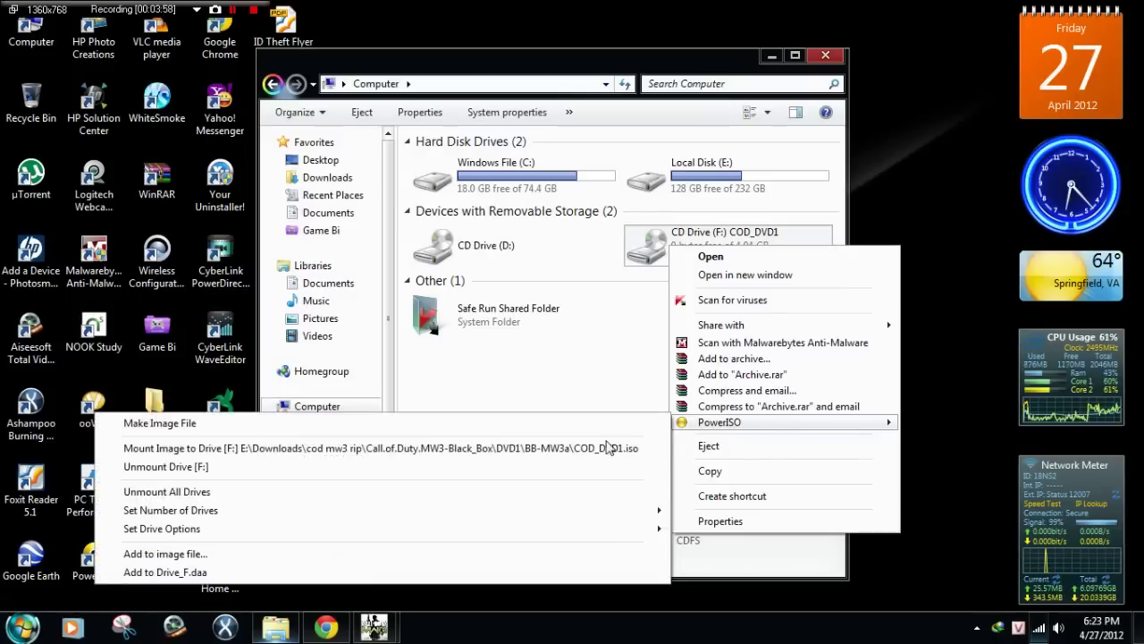
left_click(157, 470)
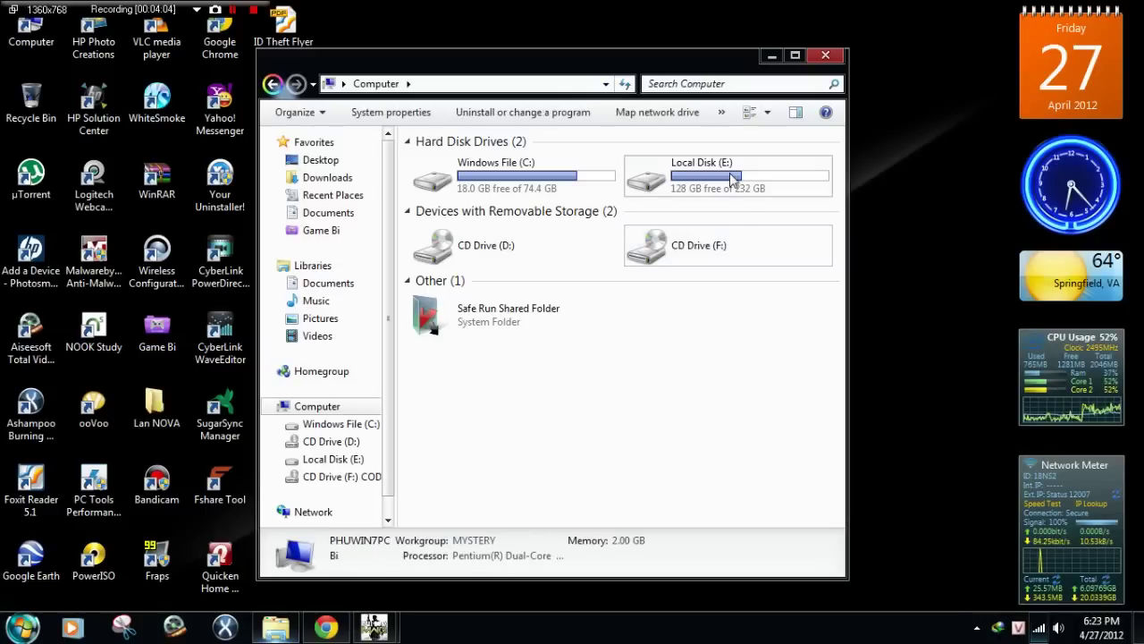
- Mount the COD_DVD2 image from the DVD2\BB-MW3b folder of Call.of.Duty.MW3-Black_Box on drive F: with PowerISO
left_click(333, 459)
double_click(497, 192)
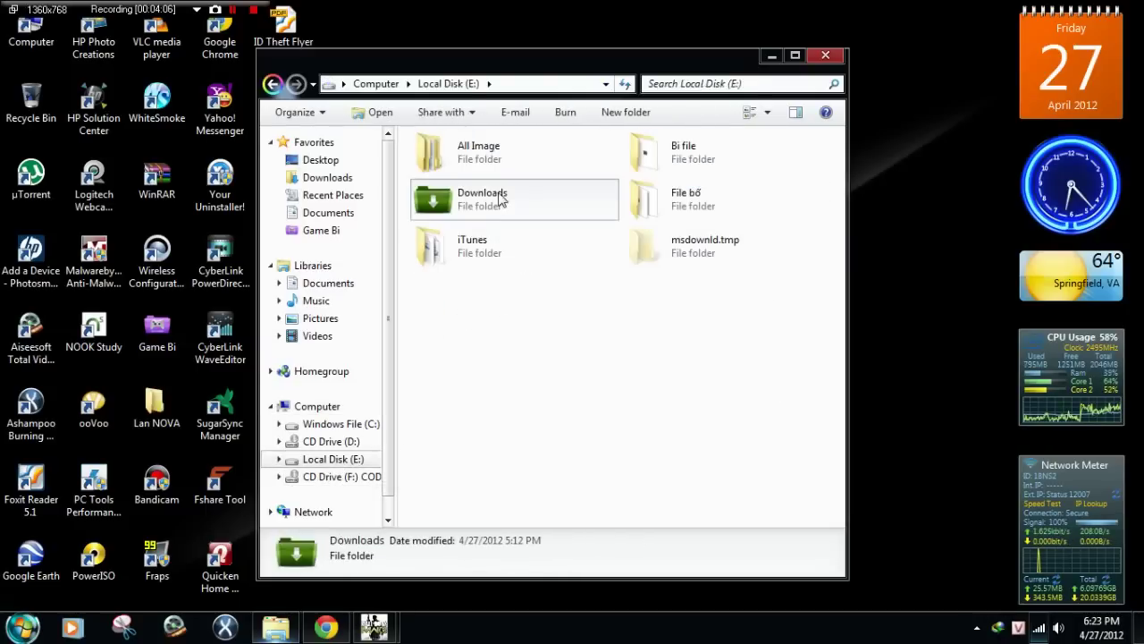
double_click(650, 165)
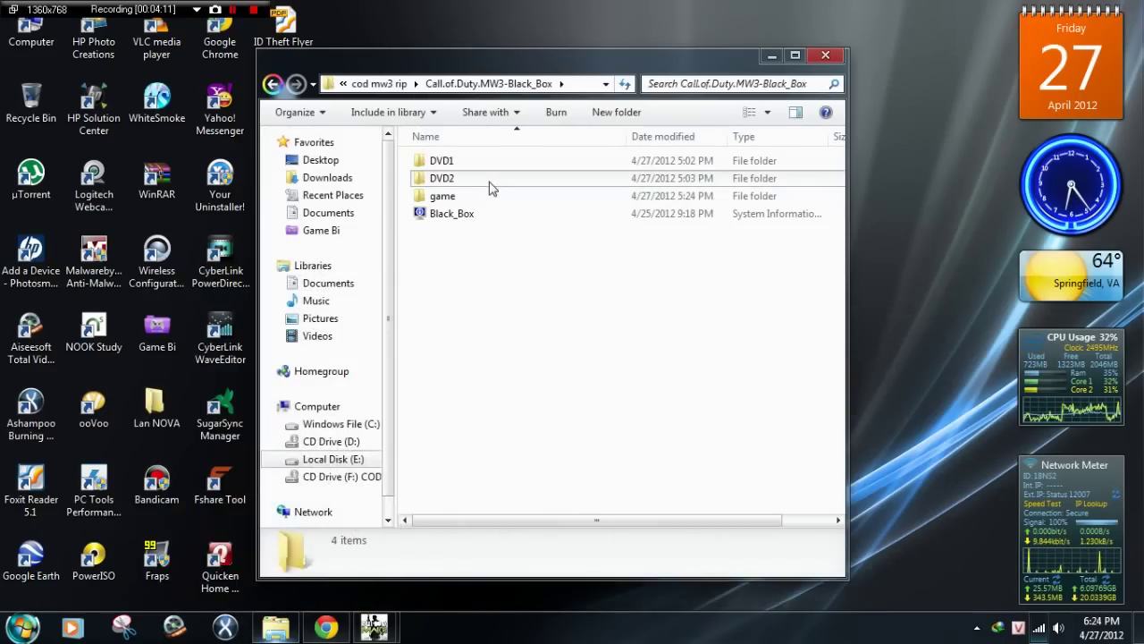
double_click(490, 188)
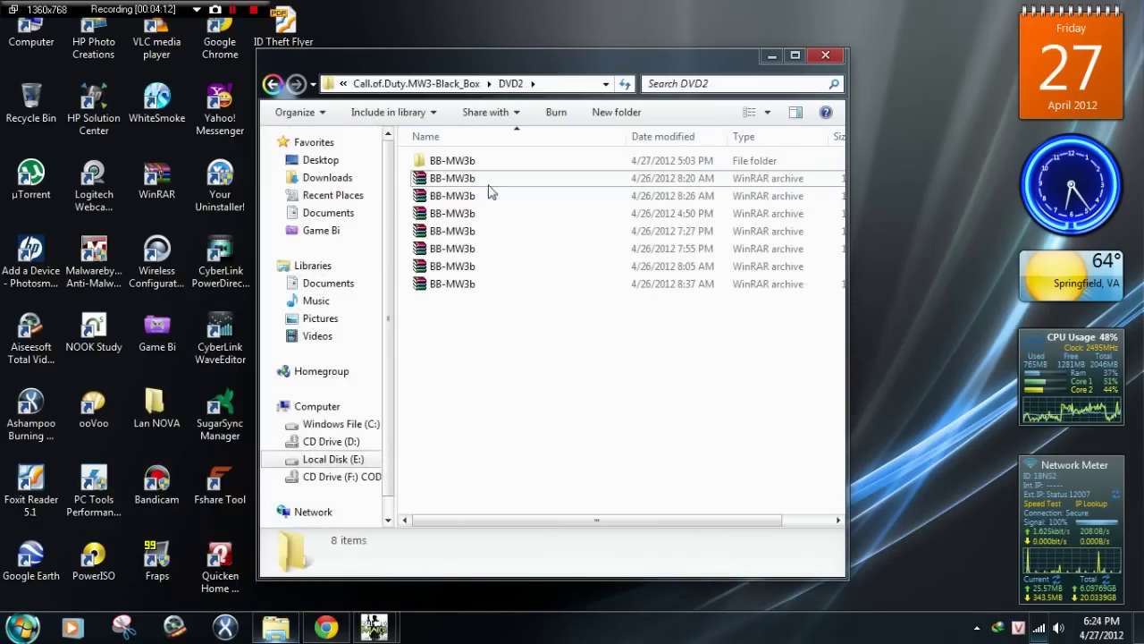
double_click(488, 185)
left_click(473, 179)
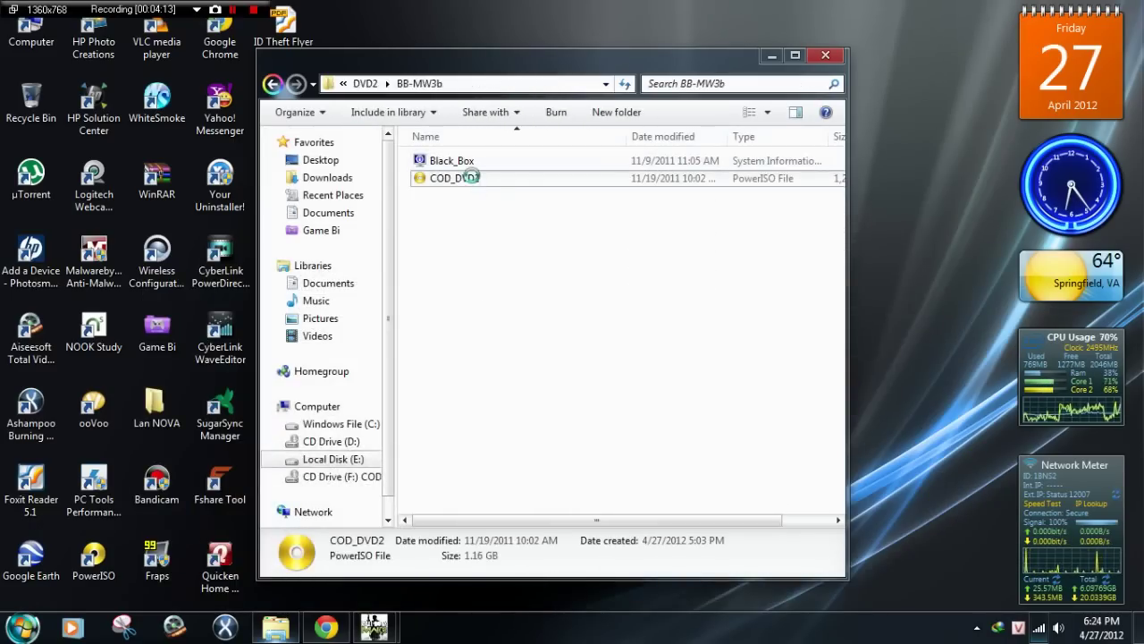
right_click(474, 180)
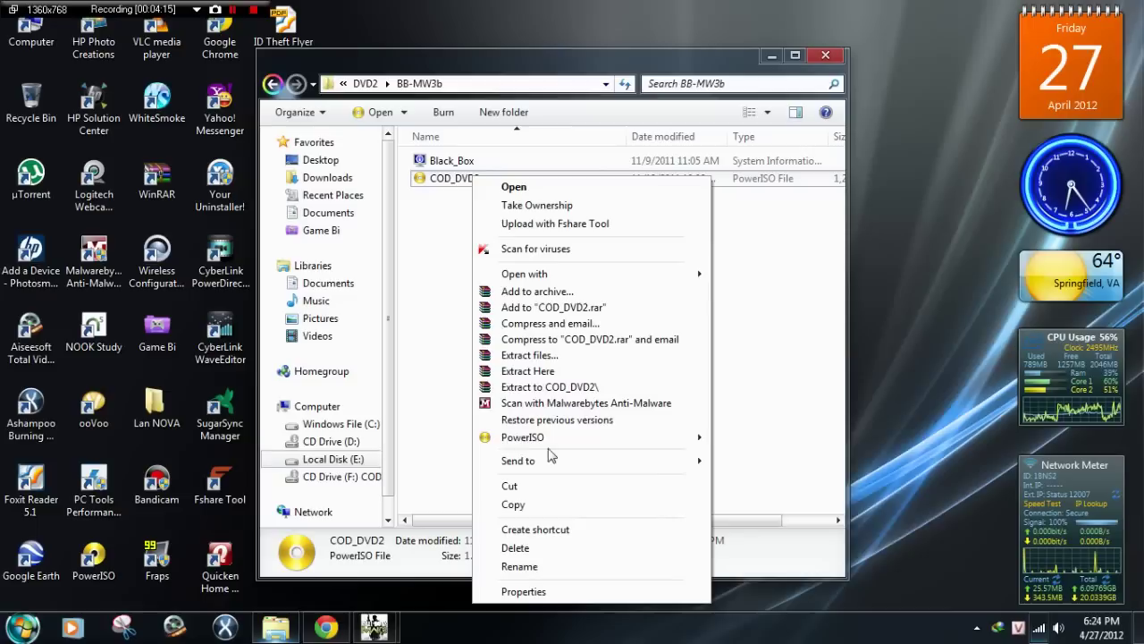
mouse_move(557, 438)
left_click(829, 501)
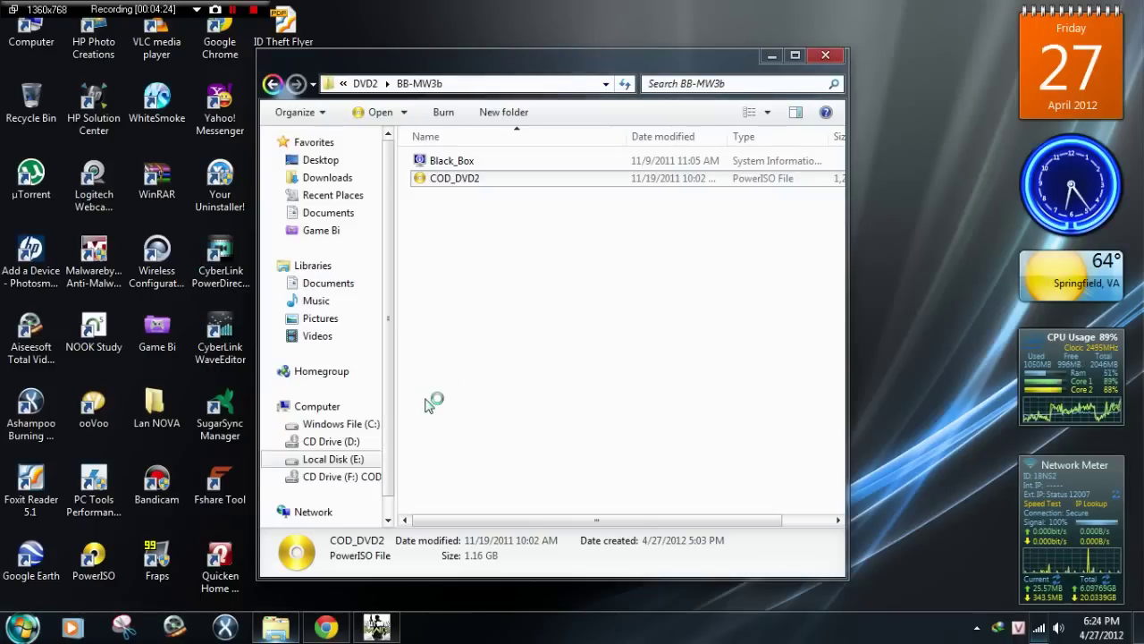
- Check the contents of the mounted COD_DVD2 disc and the extraction progress of the game setup
left_click(350, 476)
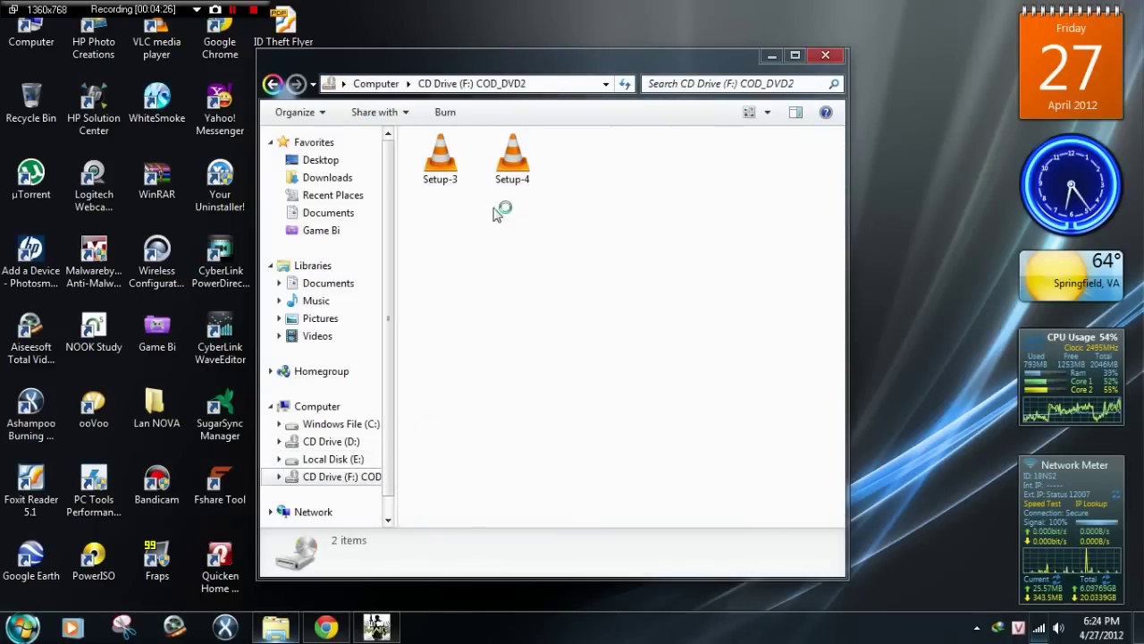
left_click(376, 621)
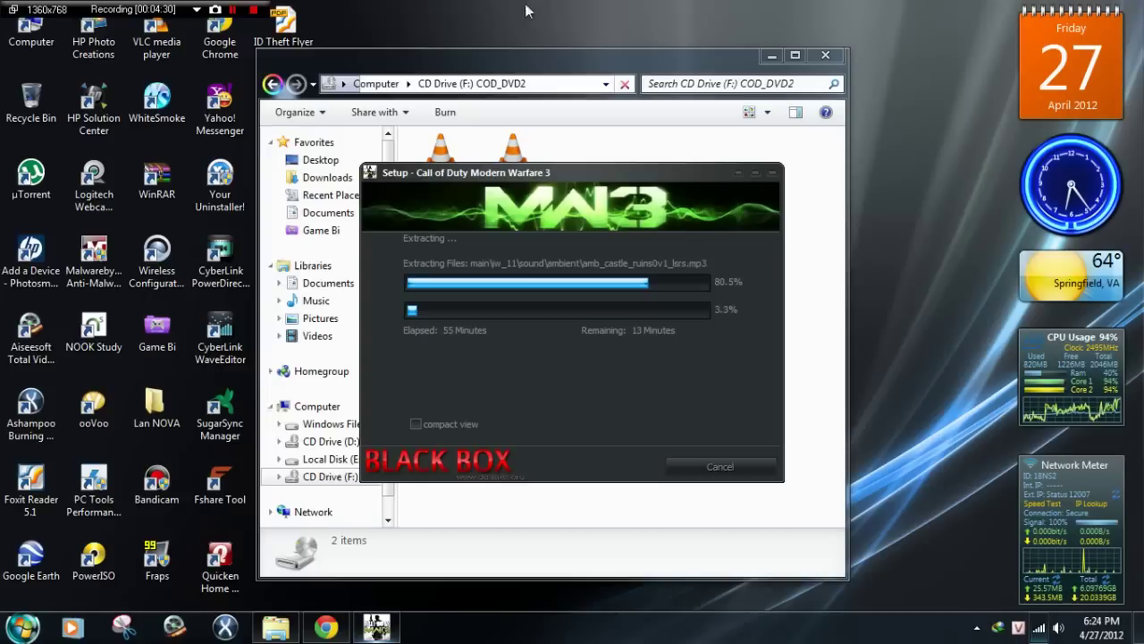
left_click(605, 150)
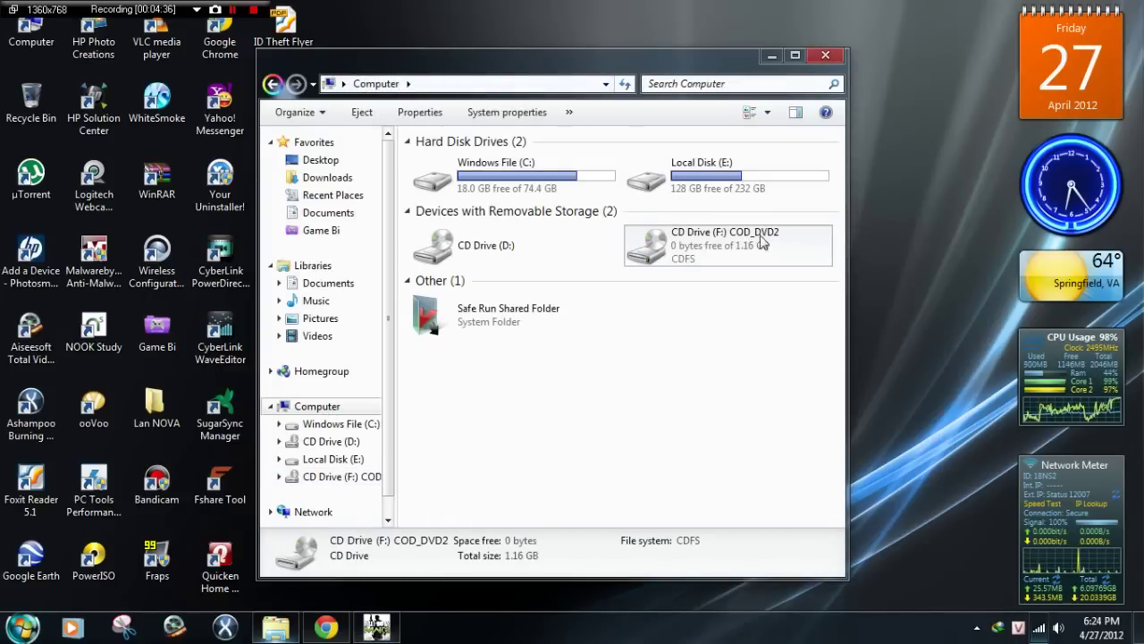
left_click(377, 628)
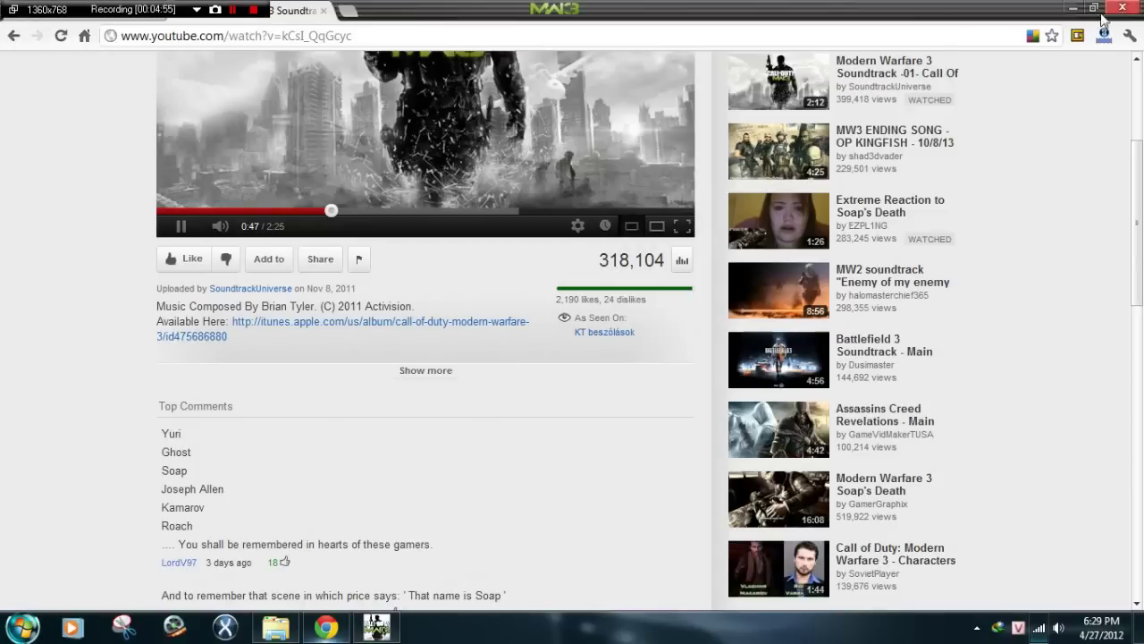
left_click(1123, 8)
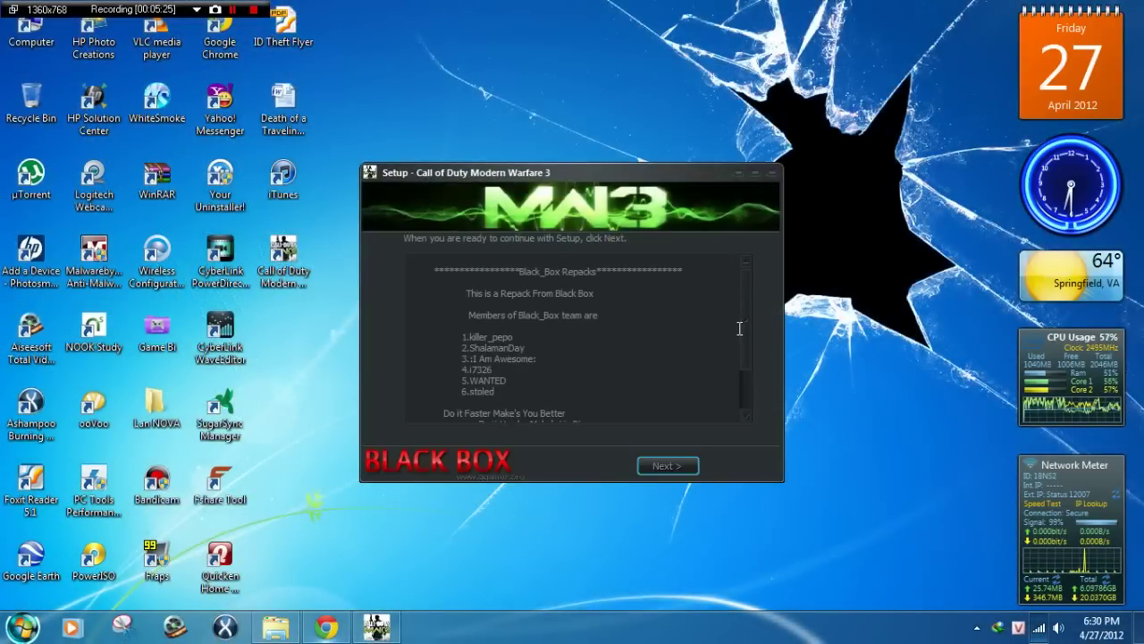
- Read through the Black_Box repack notes and complete the game's setup wizard
left_click_drag(742, 325, 746, 358)
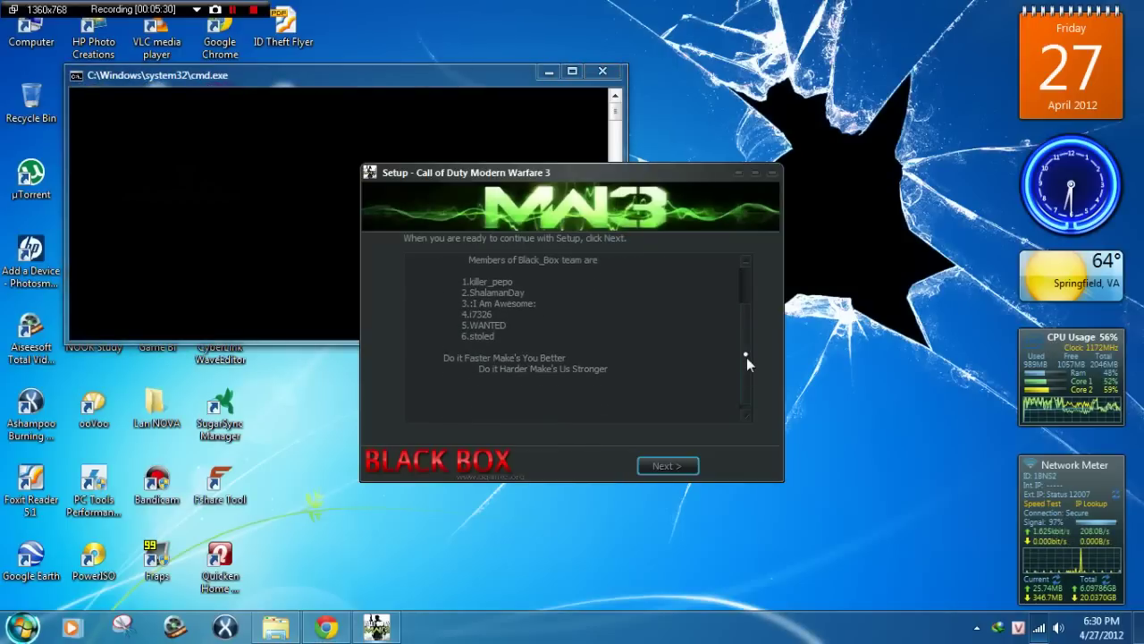
scroll(695, 375, "up", 2)
left_click(659, 463)
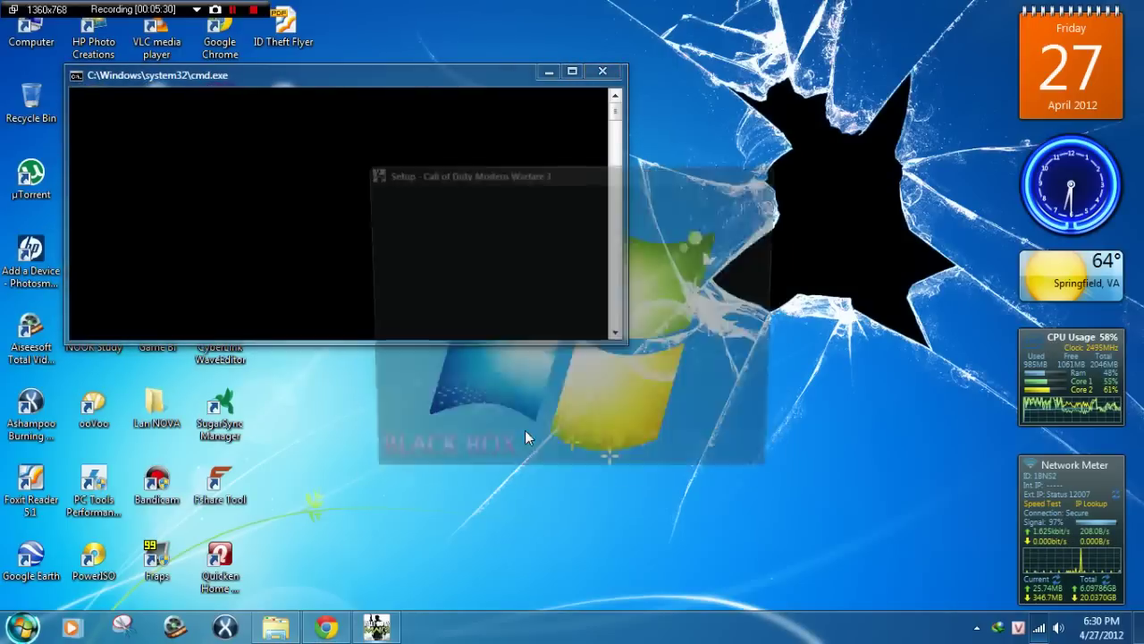
left_click(668, 465)
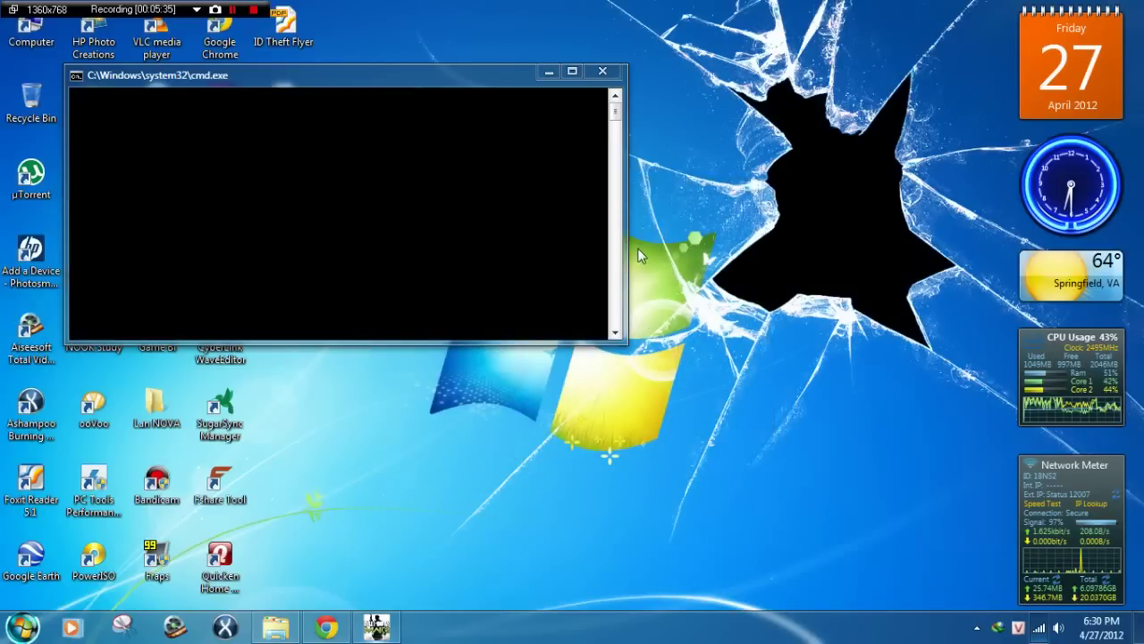
- Move the decoding command window aside and look through the files in the installed Call of Duty Modern Warfare 3 folder
left_click_drag(381, 70, 654, 75)
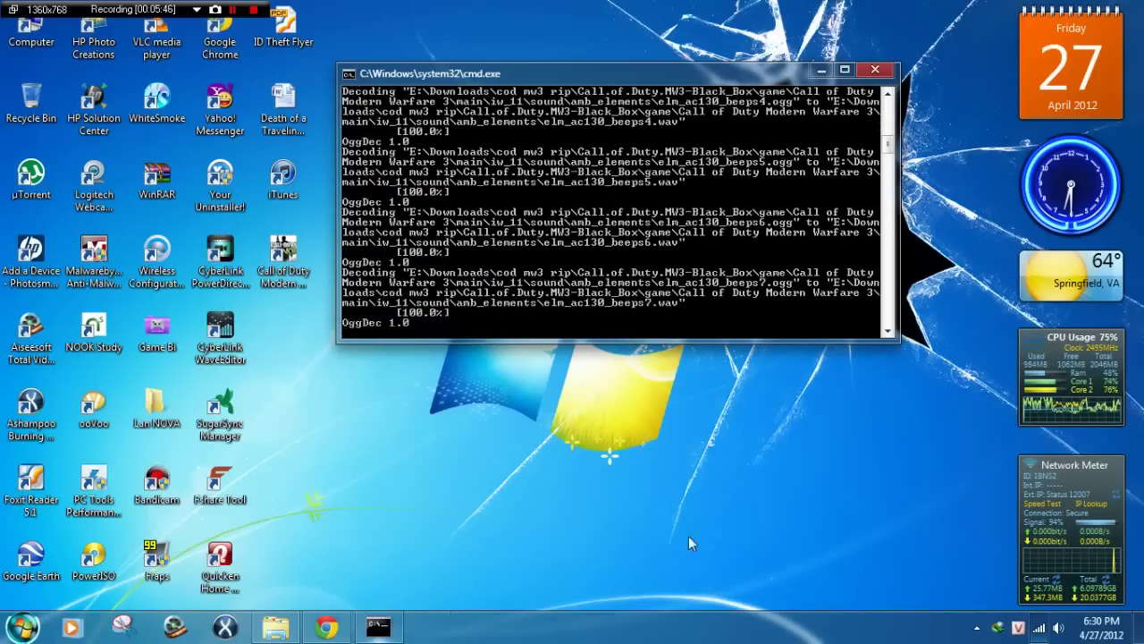
left_click(277, 626)
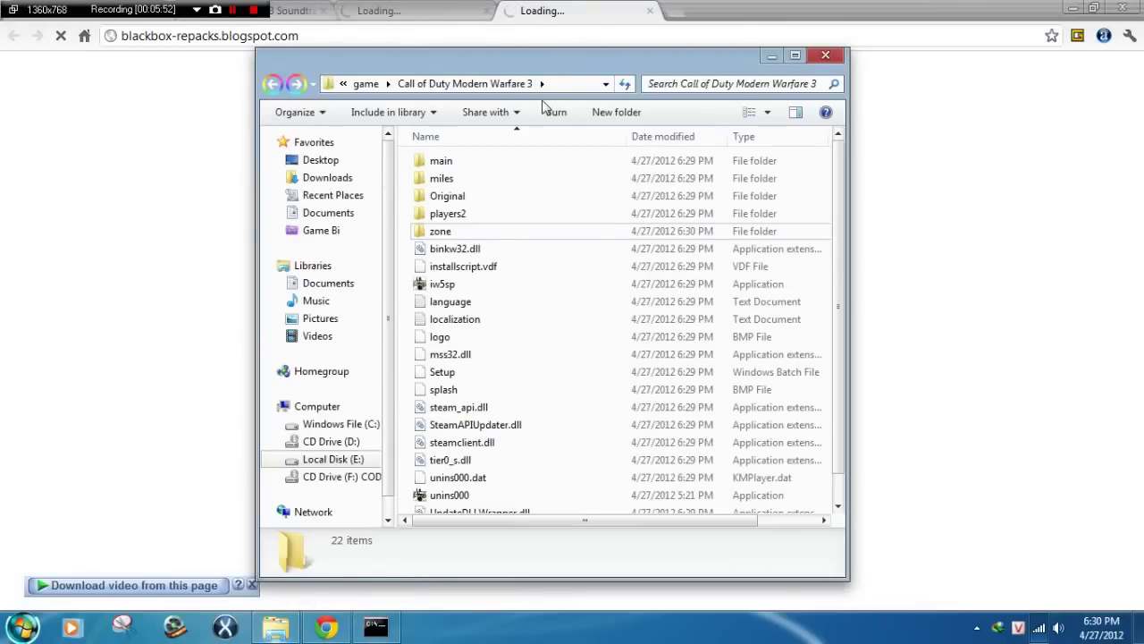
left_click_drag(511, 58, 535, 54)
scroll(865, 370, "down", 1)
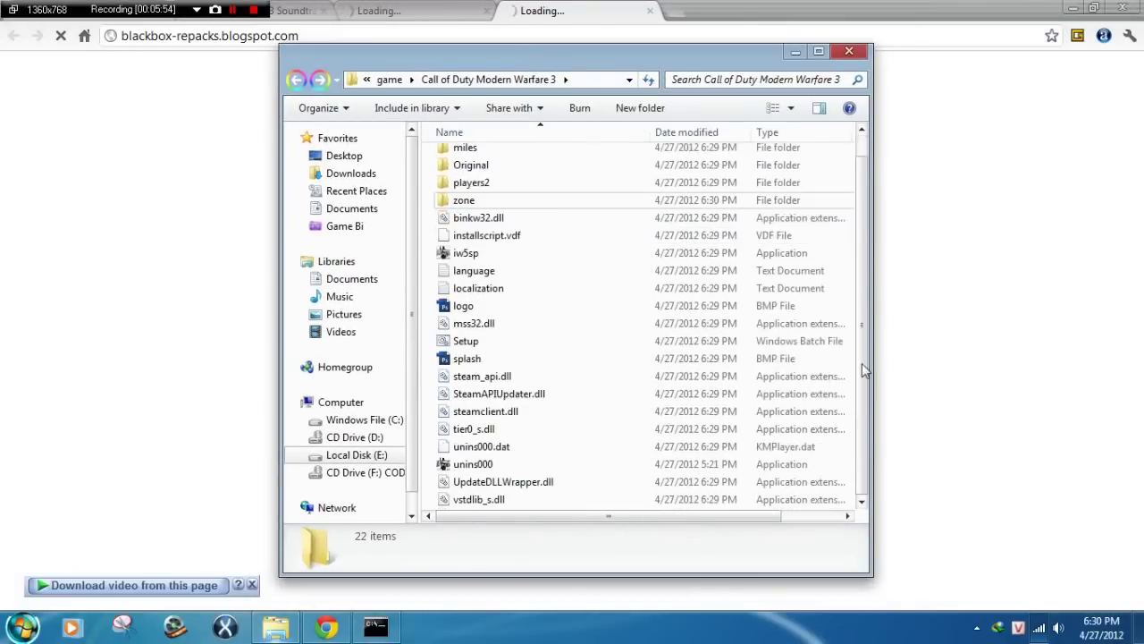
scroll(865, 369, "up", 1)
left_click(298, 81)
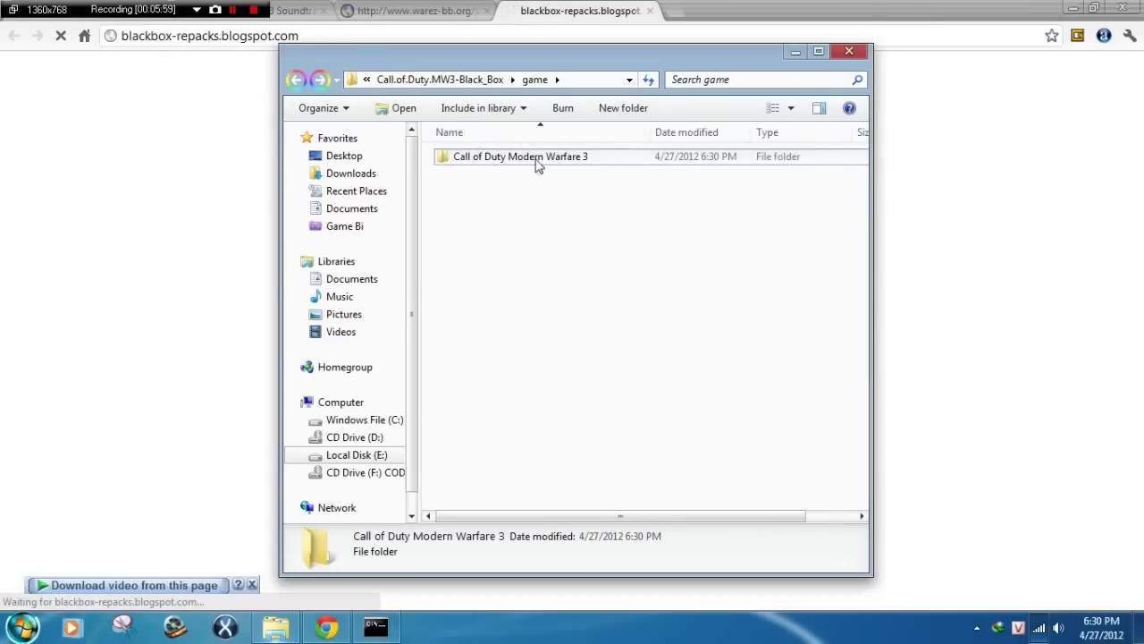
- Close the warez-bb and blackbox-repacks browser tabs and minimize the browser to get back to the game folder
double_click(537, 161)
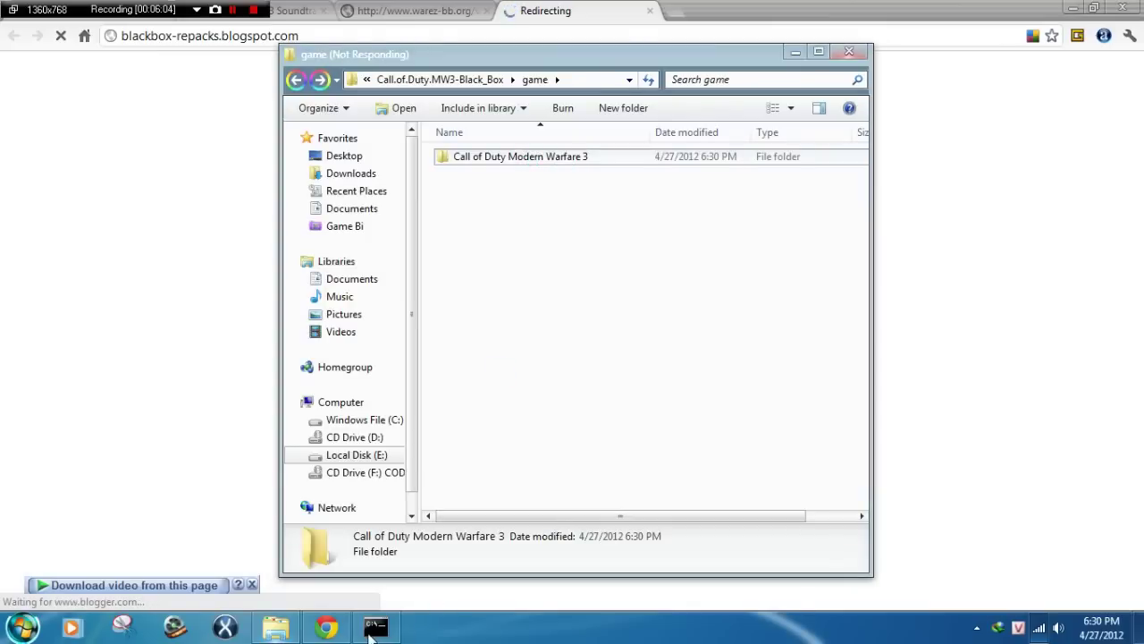
left_click(255, 585)
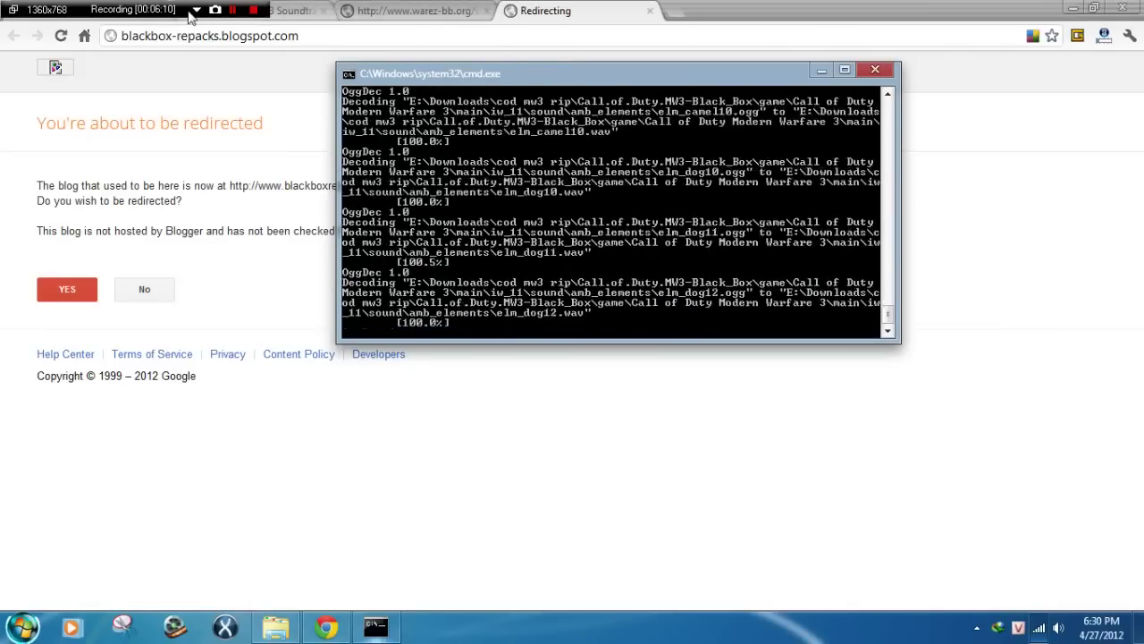
left_click(420, 13)
left_click(487, 11)
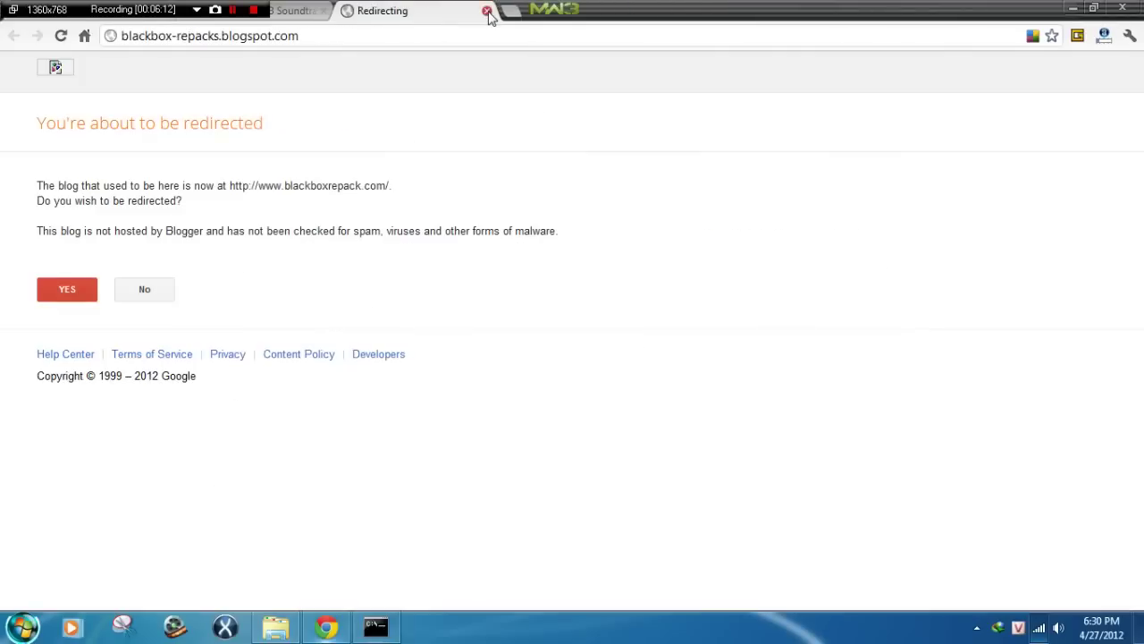
left_click(488, 11)
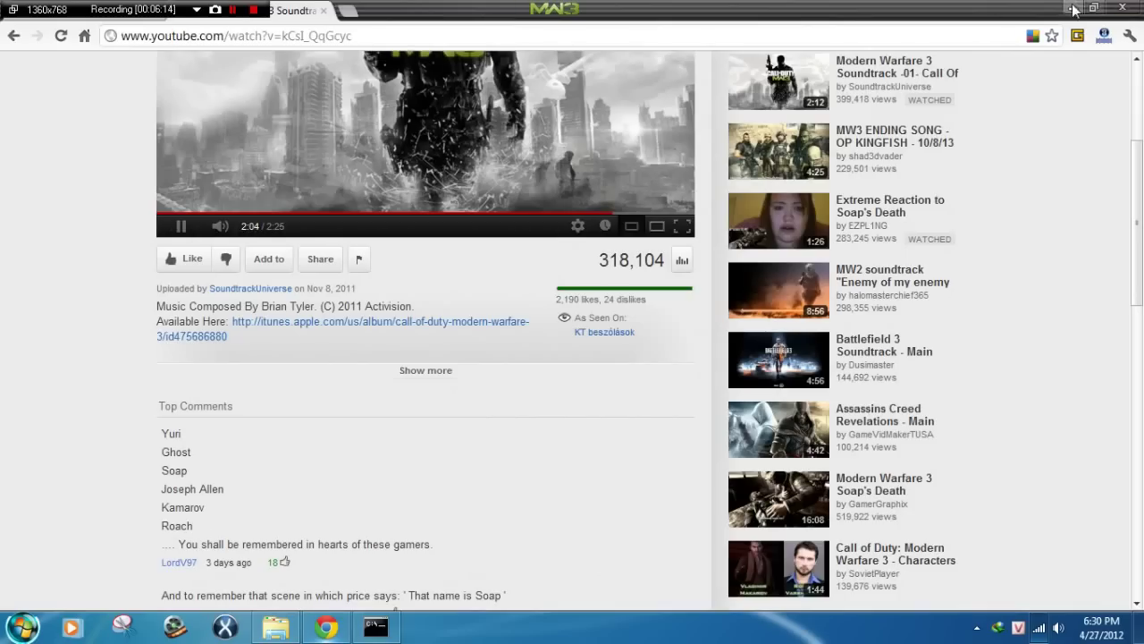
left_click(1073, 8)
- Open the installed Call of Duty Modern Warfare 3 folder and move its window aside to uncover the decoding command window
left_click(511, 413)
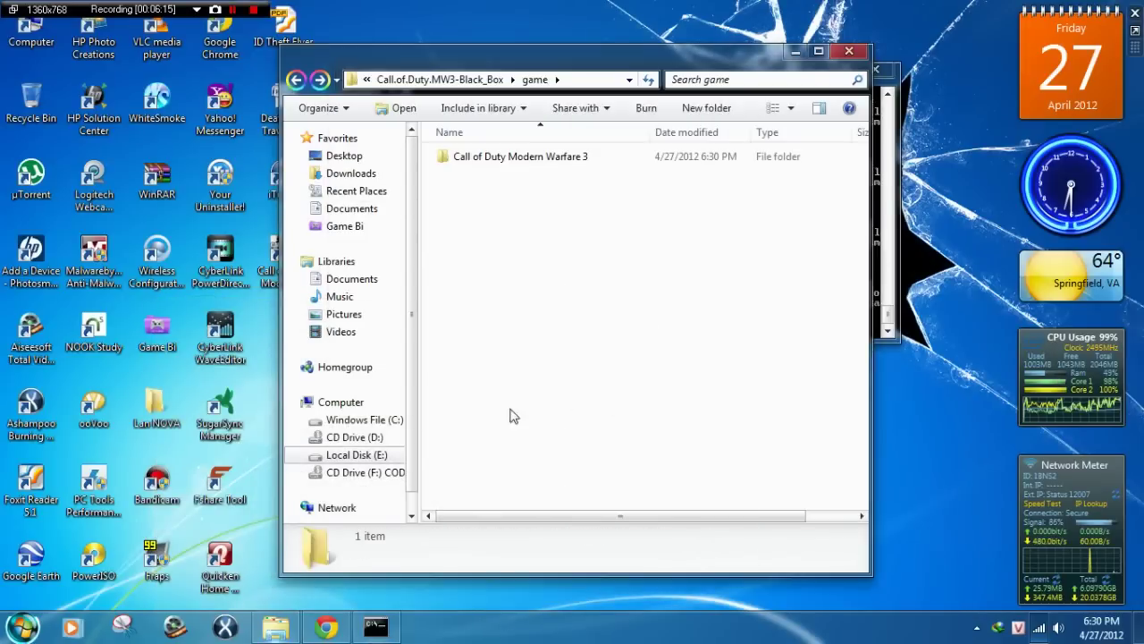
left_click(522, 156)
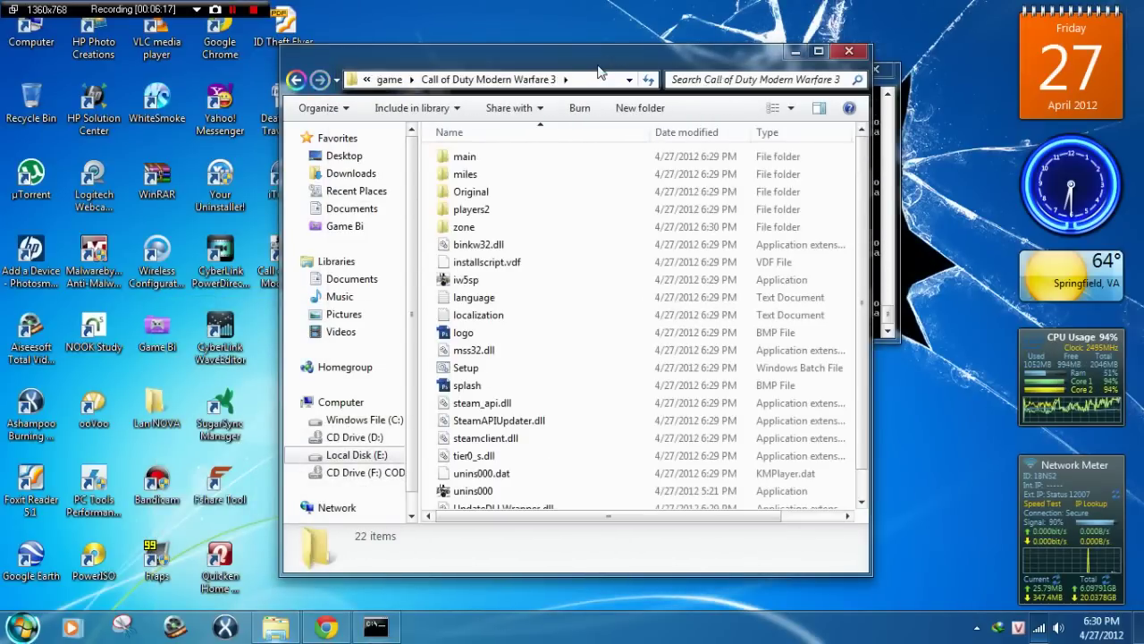
left_click_drag(599, 72, 445, 72)
left_click(679, 112)
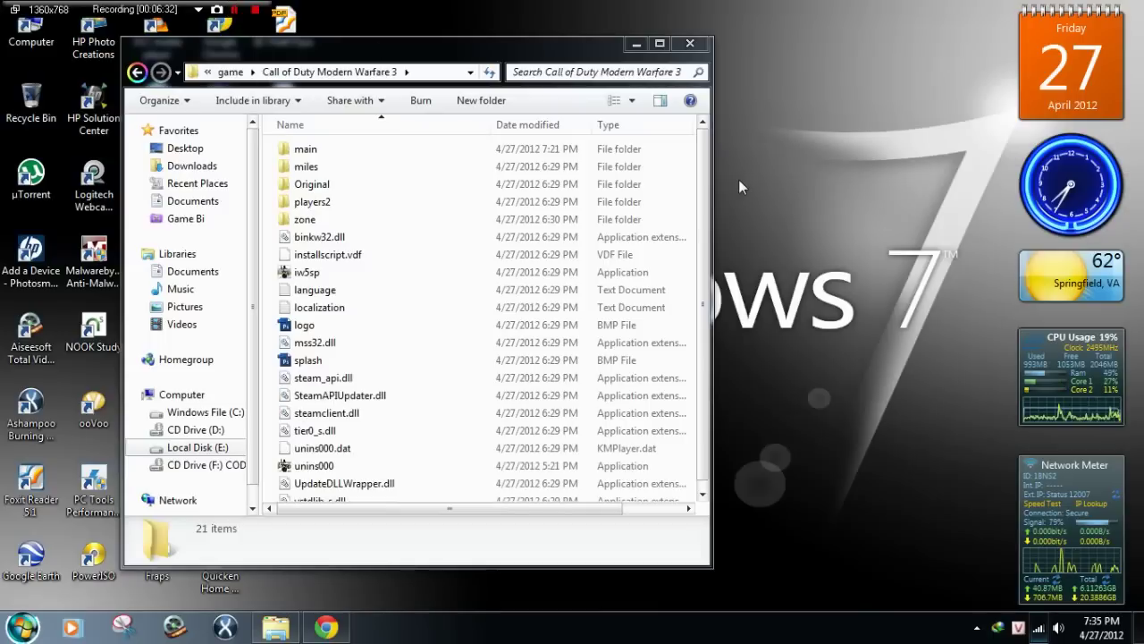
- Launch the game with the iw5sp application in the Call of Duty Modern Warfare 3 folder
left_click(373, 280)
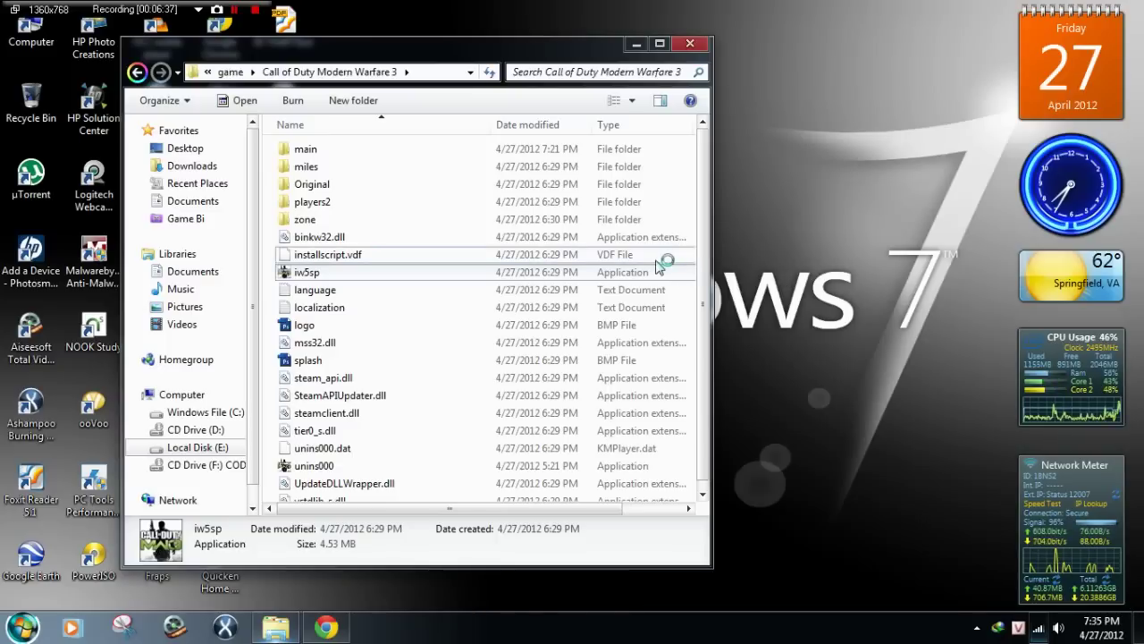
double_click(588, 270)
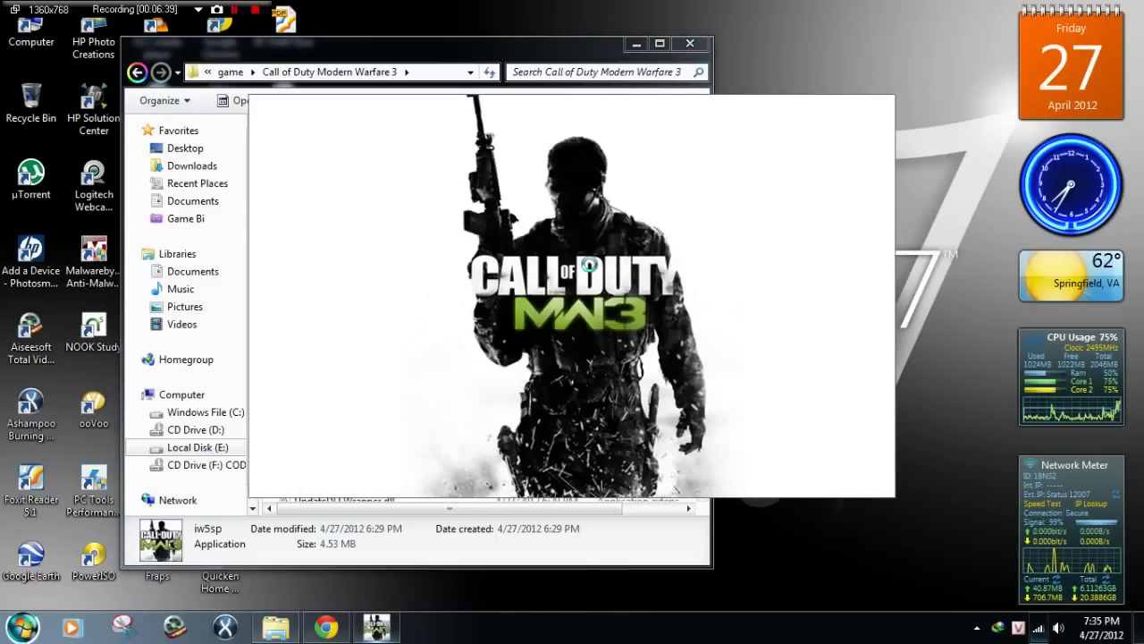